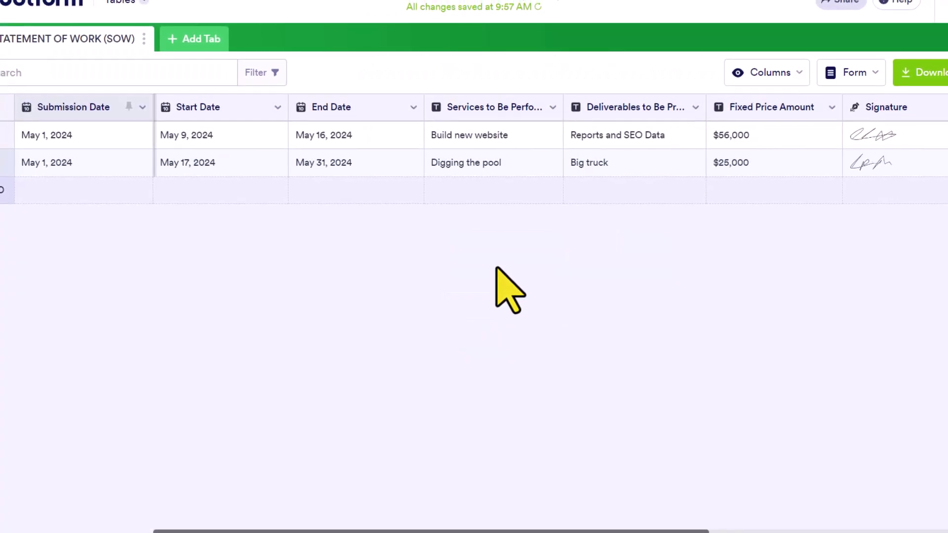
Review the Smart PDF Forms page for how a PDF is uploaded, converted to a web form and used to collect responses.
{"action": "mouse_move", "coordinate": [124, 143]}
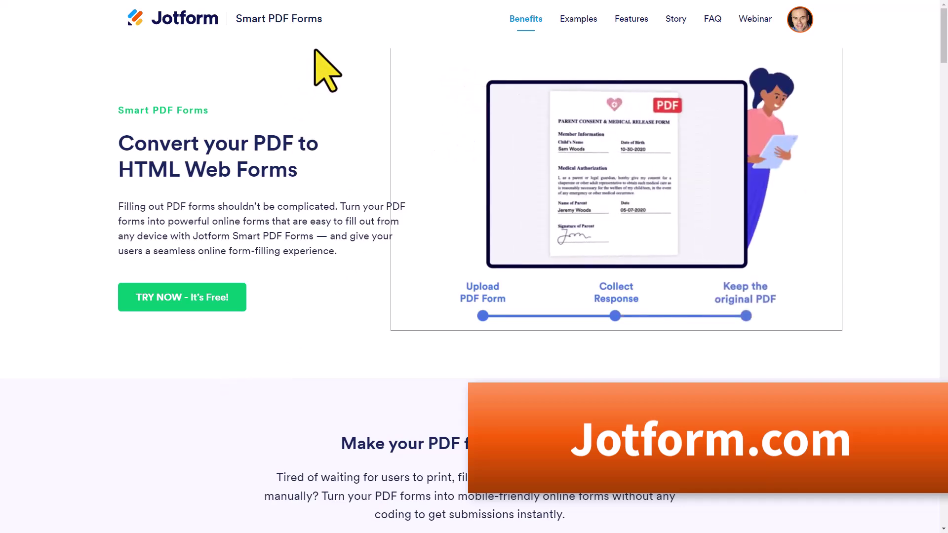
{"action": "scroll", "coordinate": [74, 285], "scroll_direction": "down", "scroll_amount": 4}
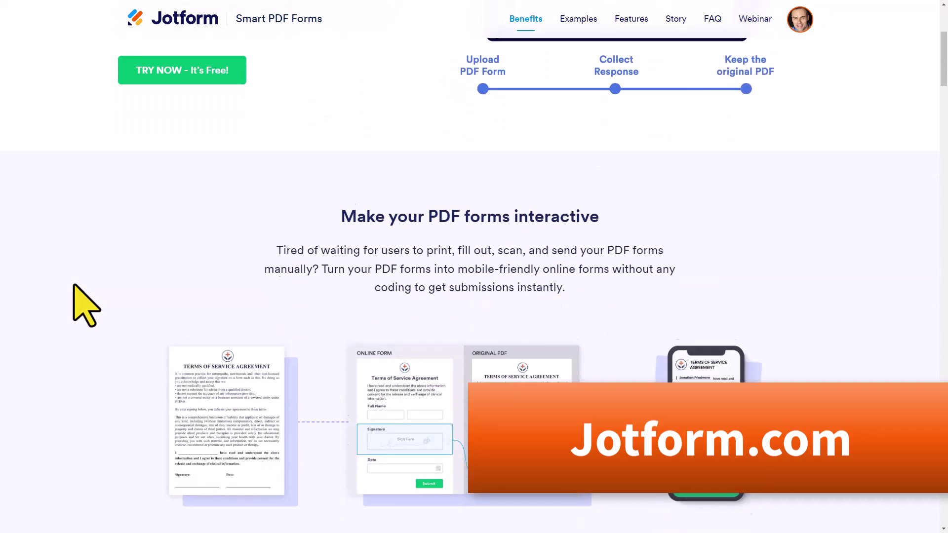
{"action": "scroll", "coordinate": [74, 285], "scroll_direction": "down", "scroll_amount": 5}
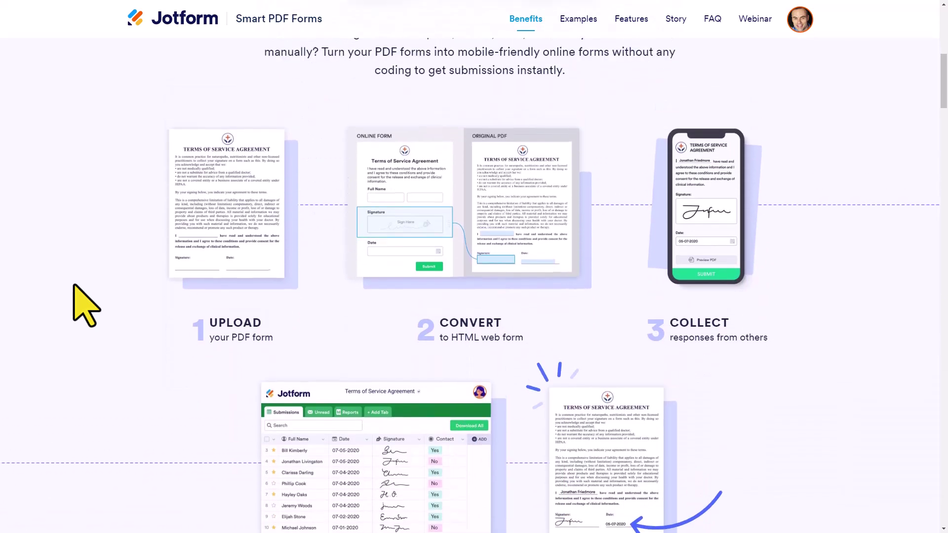
{"action": "scroll", "coordinate": [74, 285], "scroll_direction": "down", "scroll_amount": 1}
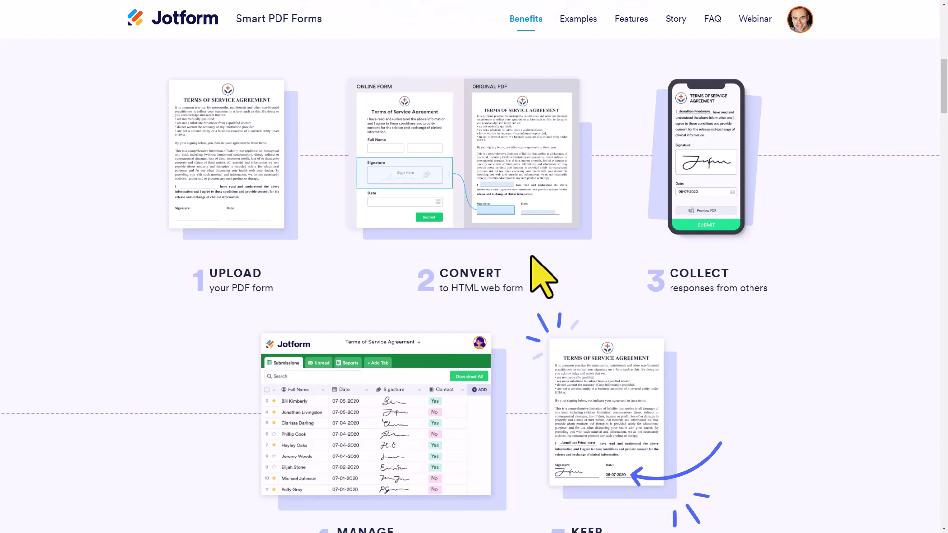
{"action": "scroll", "coordinate": [720, 202], "scroll_direction": "down", "scroll_amount": 2}
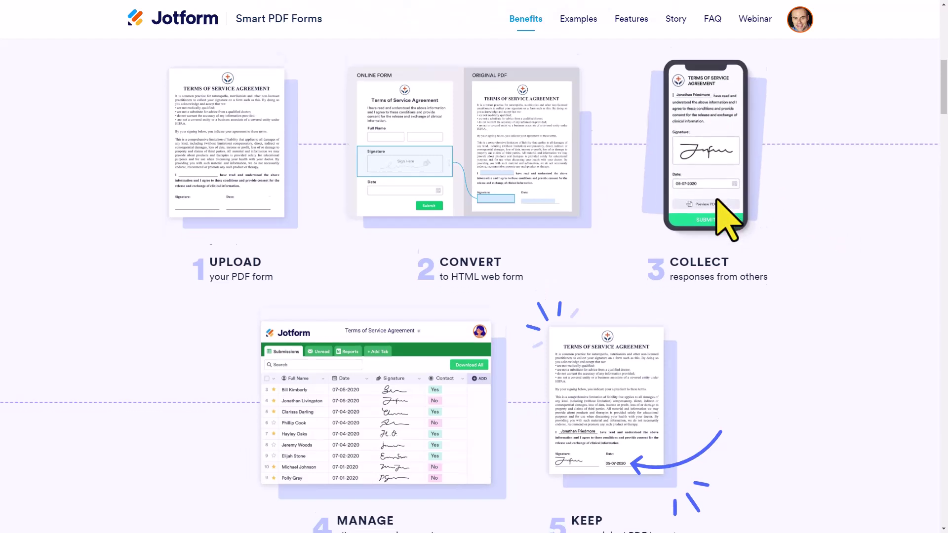
{"action": "scroll", "coordinate": [715, 150], "scroll_direction": "up", "scroll_amount": 2}
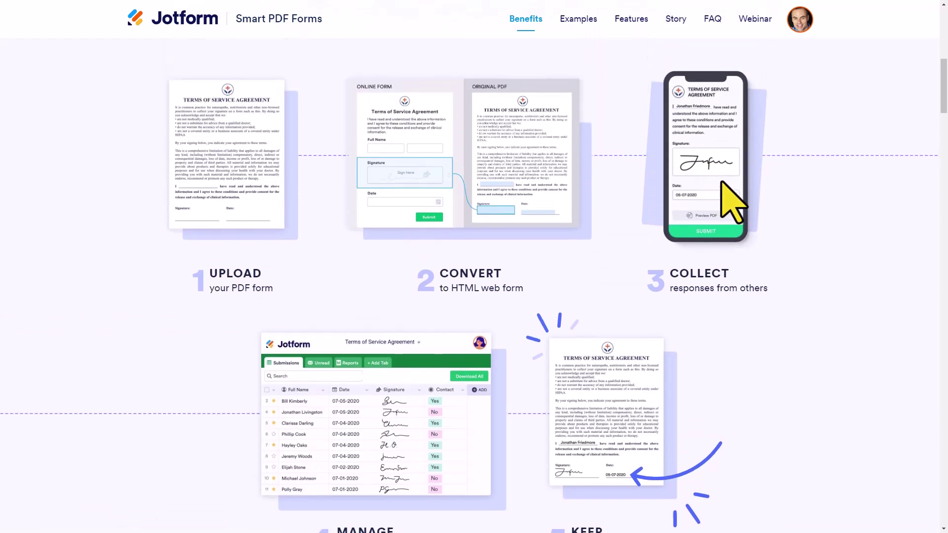
{"action": "scroll", "coordinate": [726, 192], "scroll_direction": "down", "scroll_amount": 1}
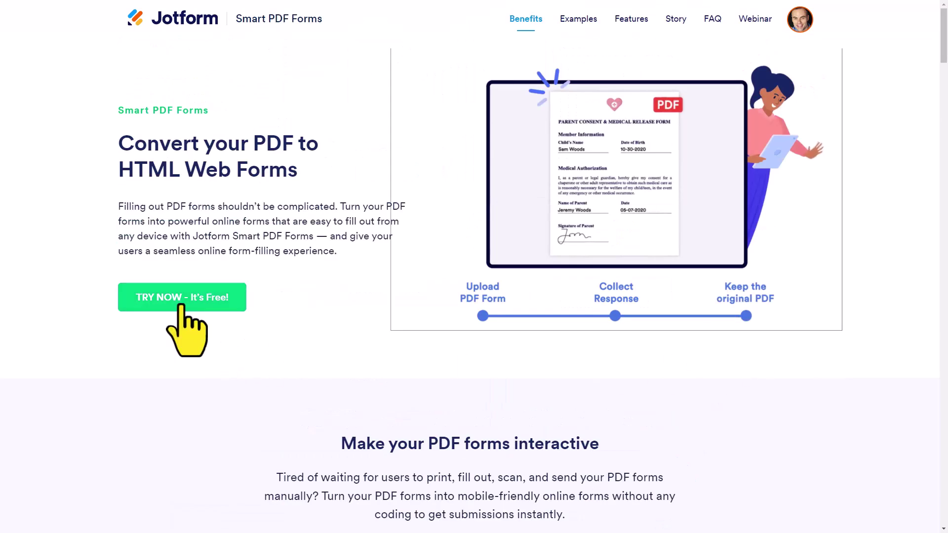
Start a free Smart PDF Form and upload the "Statement of work ver4" PDF from the Downloads folder.
{"action": "left_click", "coordinate": [184, 296]}
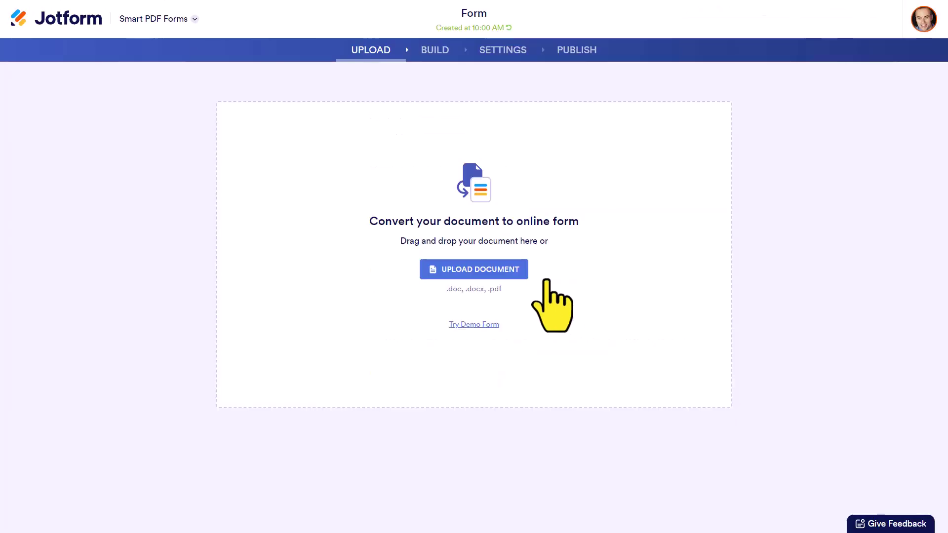
{"action": "left_click", "coordinate": [471, 272]}
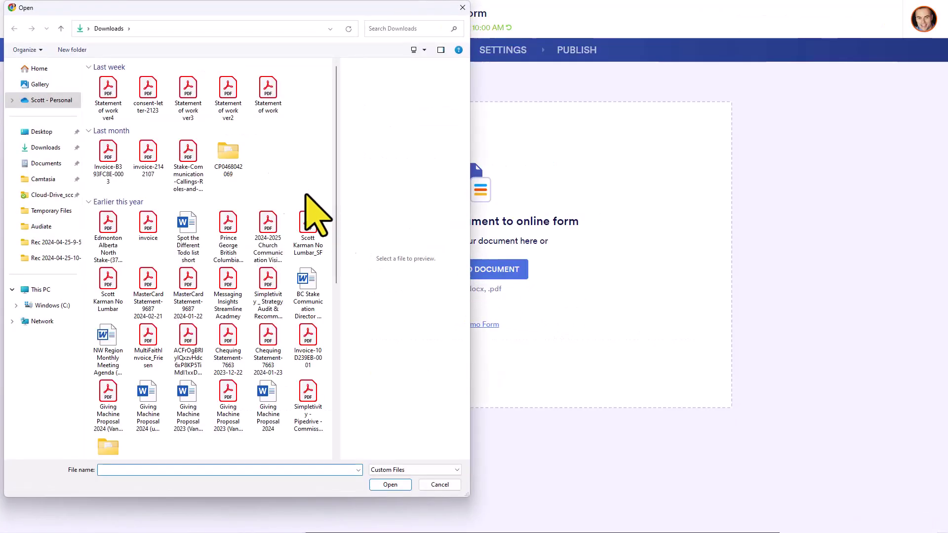
{"action": "left_click", "coordinate": [106, 97]}
{"action": "double_click", "coordinate": [106, 96]}
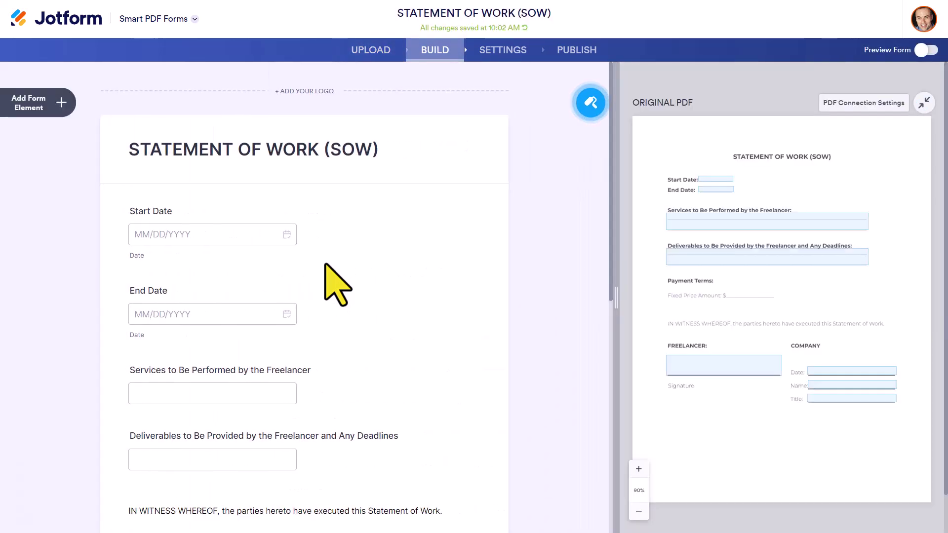
Widen the original PDF pane and compare the generated form's fields with the areas on the PDF.
{"action": "left_click_drag", "start_coordinate": [618, 297], "coordinate": [525, 295]}
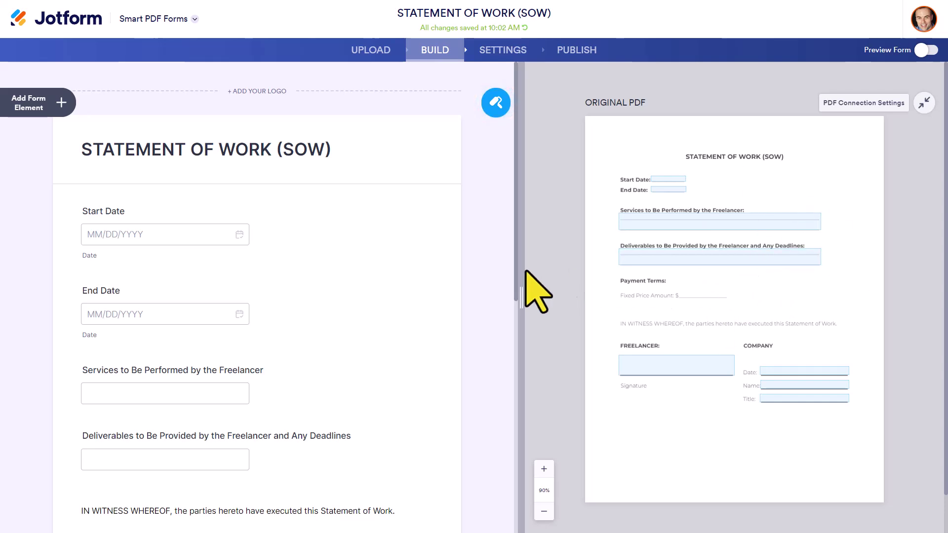
{"action": "left_click_drag", "start_coordinate": [520, 301], "coordinate": [539, 303]}
{"action": "scroll", "coordinate": [421, 277], "scroll_direction": "down", "scroll_amount": 7}
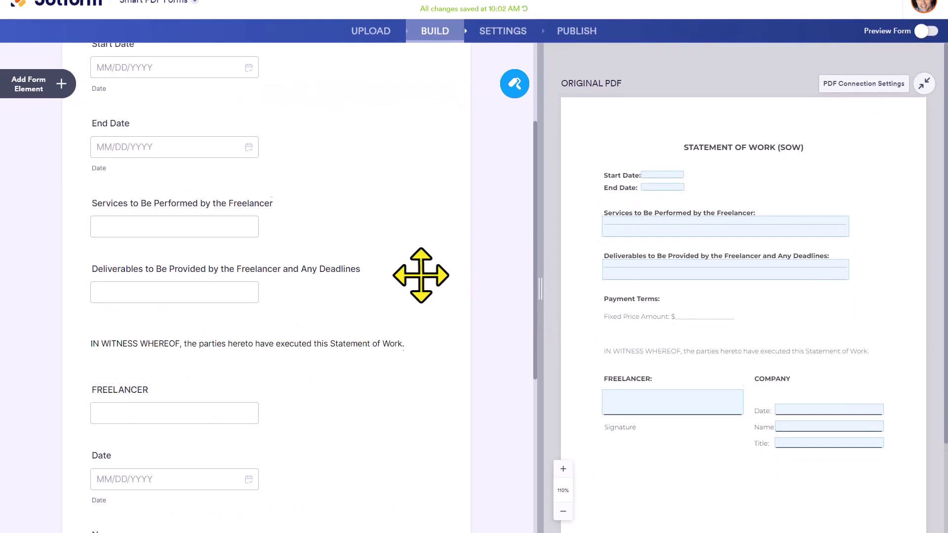
{"action": "scroll", "coordinate": [421, 276], "scroll_direction": "down", "scroll_amount": 2}
{"action": "scroll", "coordinate": [421, 276], "scroll_direction": "up", "scroll_amount": 7}
{"action": "scroll", "coordinate": [420, 276], "scroll_direction": "up", "scroll_amount": 2}
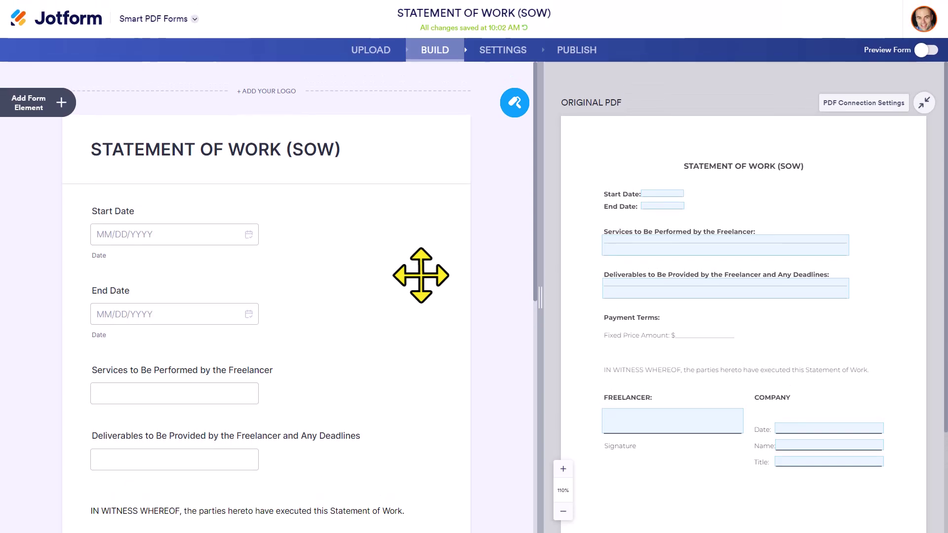
{"action": "scroll", "coordinate": [421, 275], "scroll_direction": "down", "scroll_amount": 2}
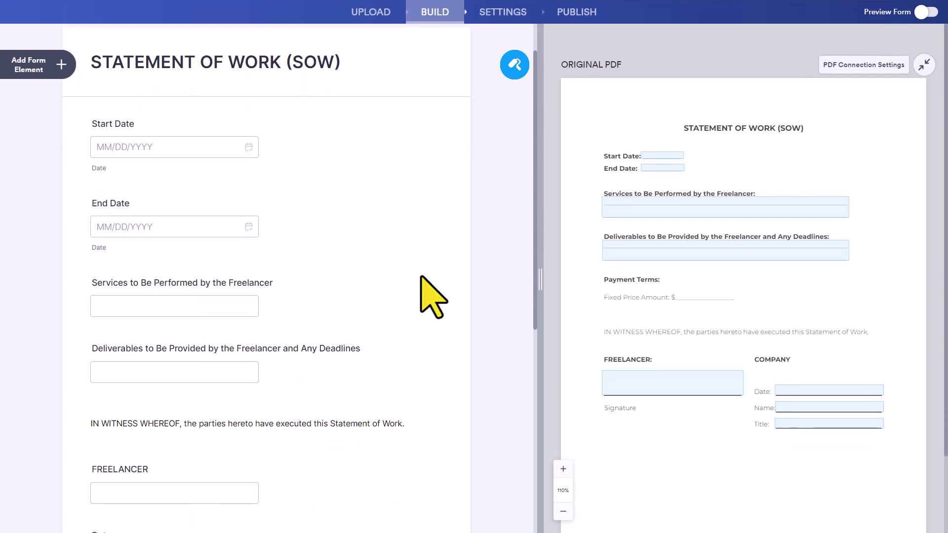
{"action": "scroll", "coordinate": [430, 291], "scroll_direction": "up", "scroll_amount": 2}
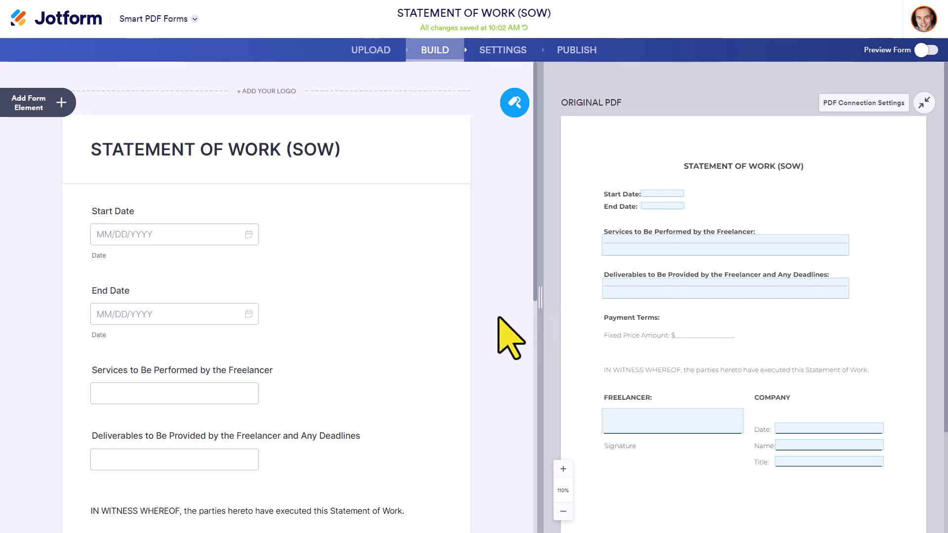
{"action": "scroll", "coordinate": [806, 328], "scroll_direction": "down", "scroll_amount": 2}
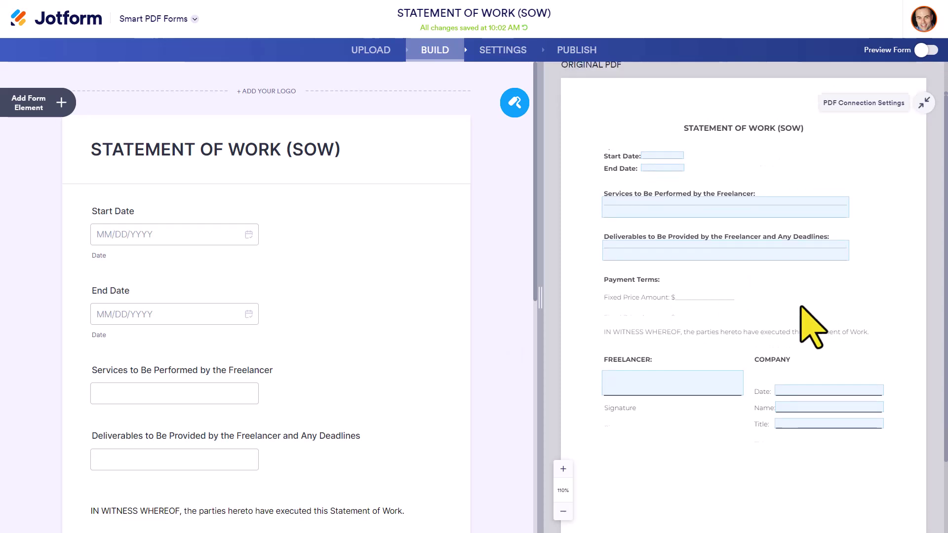
{"action": "scroll", "coordinate": [790, 316], "scroll_direction": "up", "scroll_amount": 2}
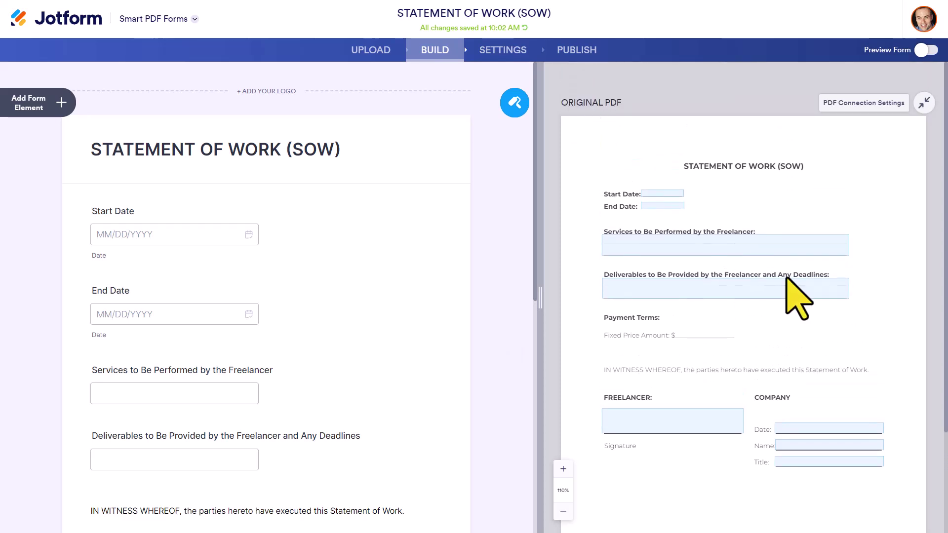
{"action": "scroll", "coordinate": [799, 298], "scroll_direction": "down", "scroll_amount": 1}
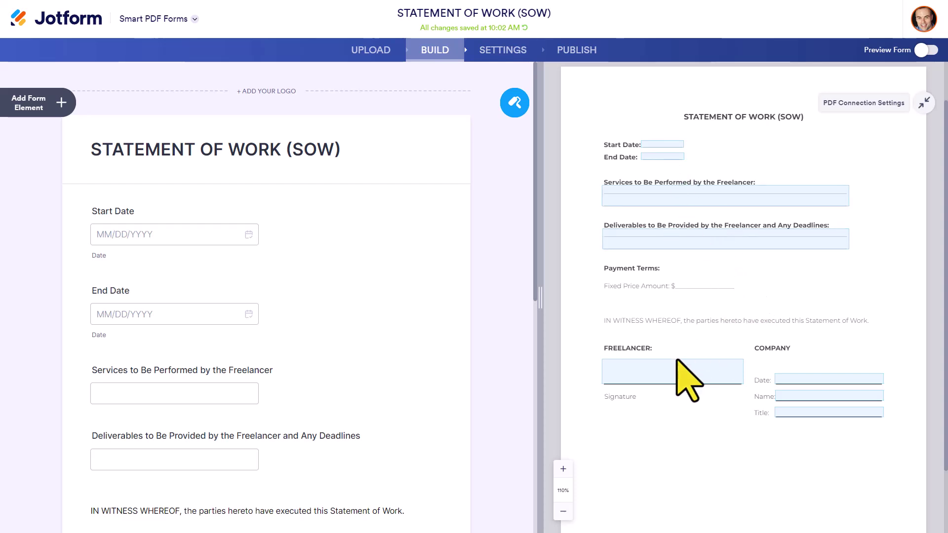
Check which form fields are linked to the Start Date and company Date areas on the original PDF.
{"action": "left_click", "coordinate": [661, 146]}
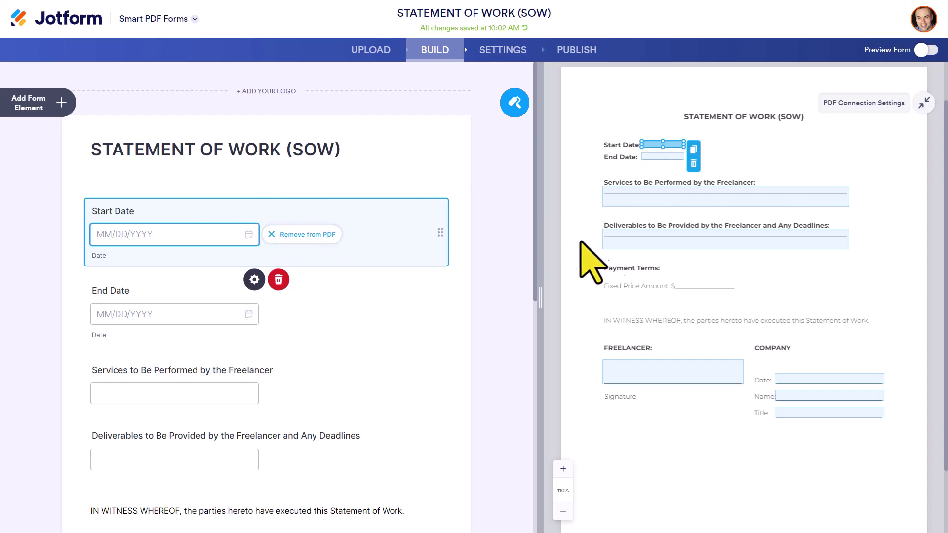
{"action": "left_click", "coordinate": [809, 382]}
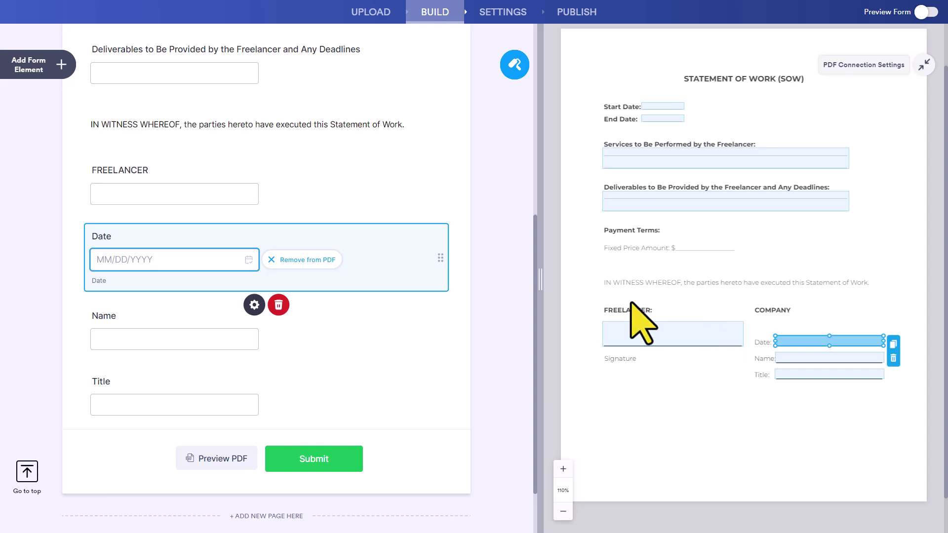
{"action": "scroll", "coordinate": [499, 225], "scroll_direction": "up", "scroll_amount": 4}
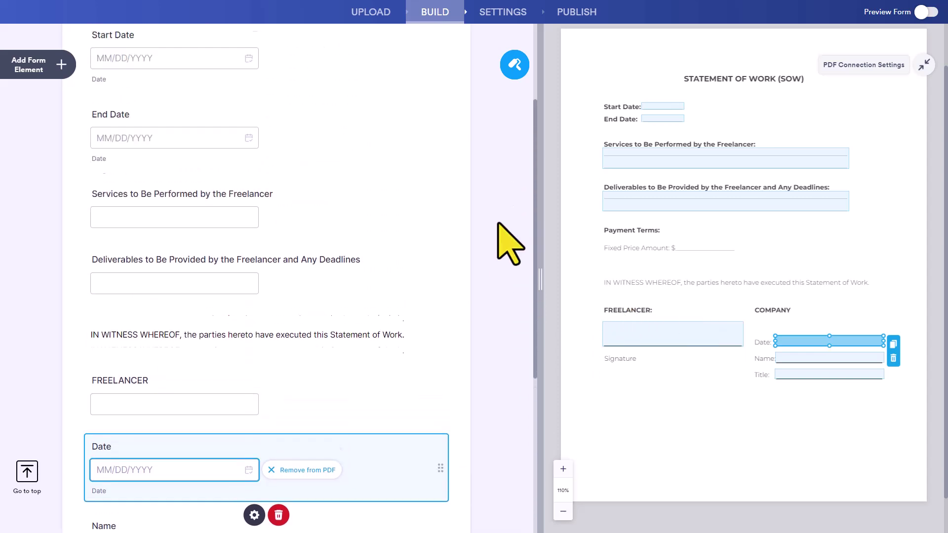
{"action": "scroll", "coordinate": [508, 242], "scroll_direction": "up", "scroll_amount": 3}
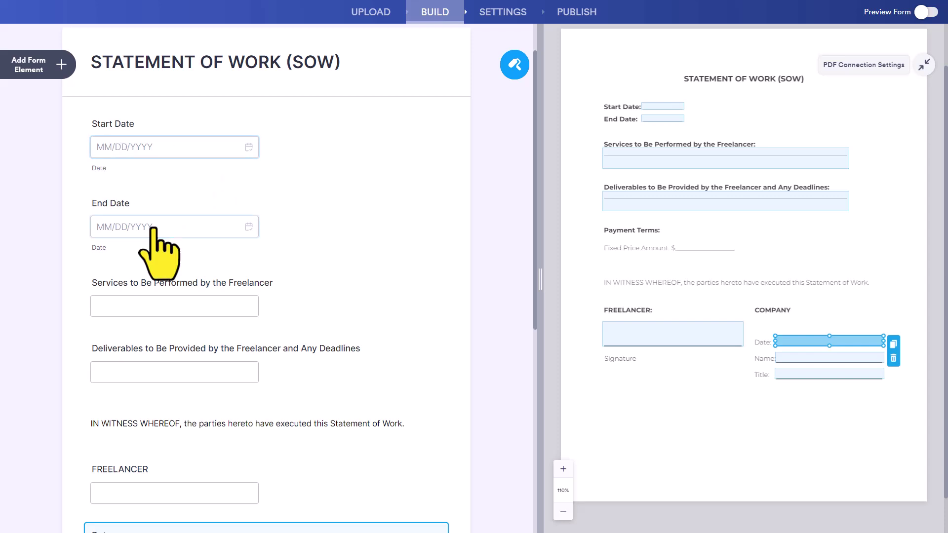
{"action": "scroll", "coordinate": [163, 242], "scroll_direction": "down", "scroll_amount": 6}
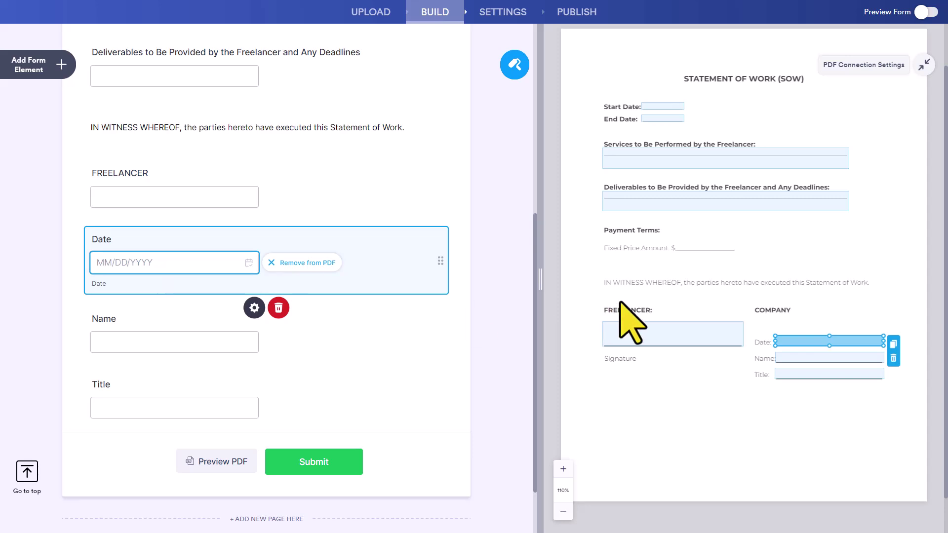
{"action": "scroll", "coordinate": [516, 316], "scroll_direction": "up", "scroll_amount": 5}
{"action": "scroll", "coordinate": [516, 317], "scroll_direction": "up", "scroll_amount": 1}
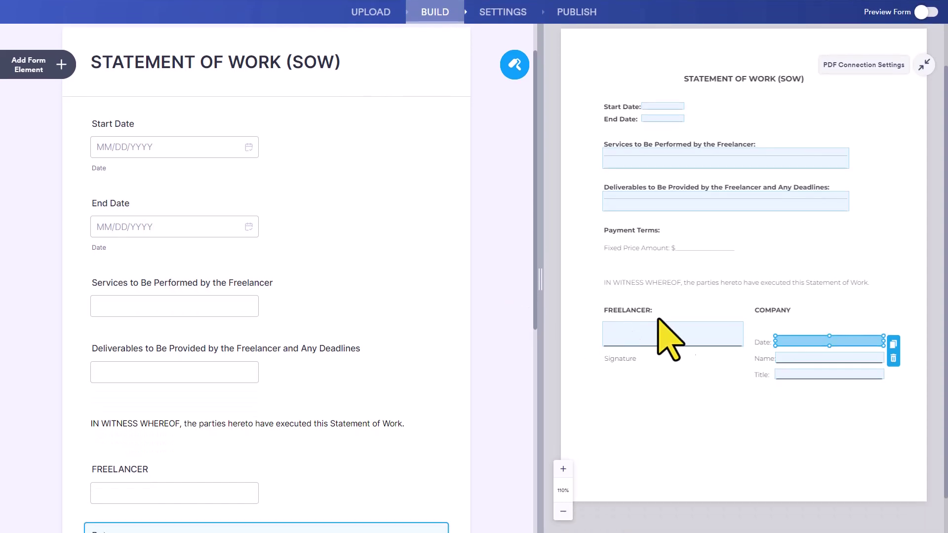
Check which form field the PDF's freelancer signature area is linked to, and inspect the Fixed Price Amount line.
{"action": "left_click", "coordinate": [838, 250]}
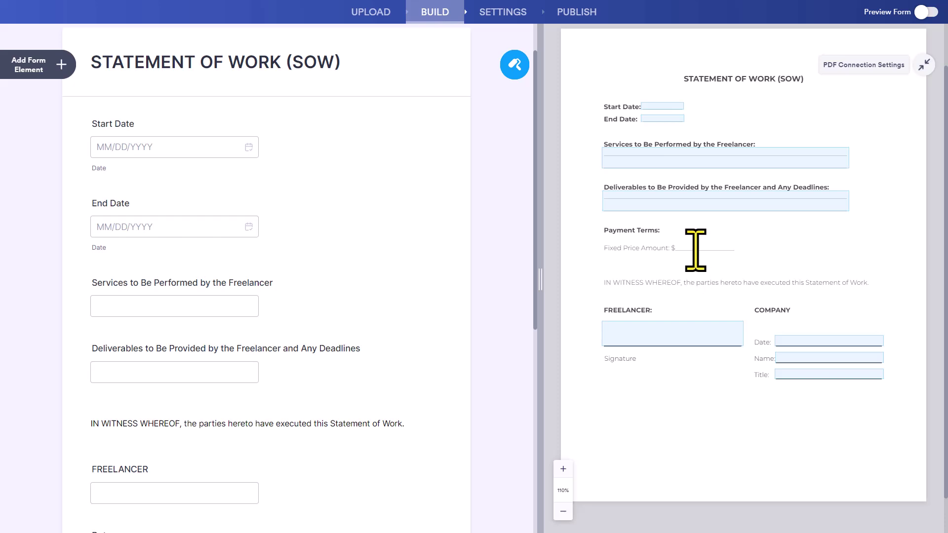
{"action": "scroll", "coordinate": [642, 346], "scroll_direction": "down", "scroll_amount": 1}
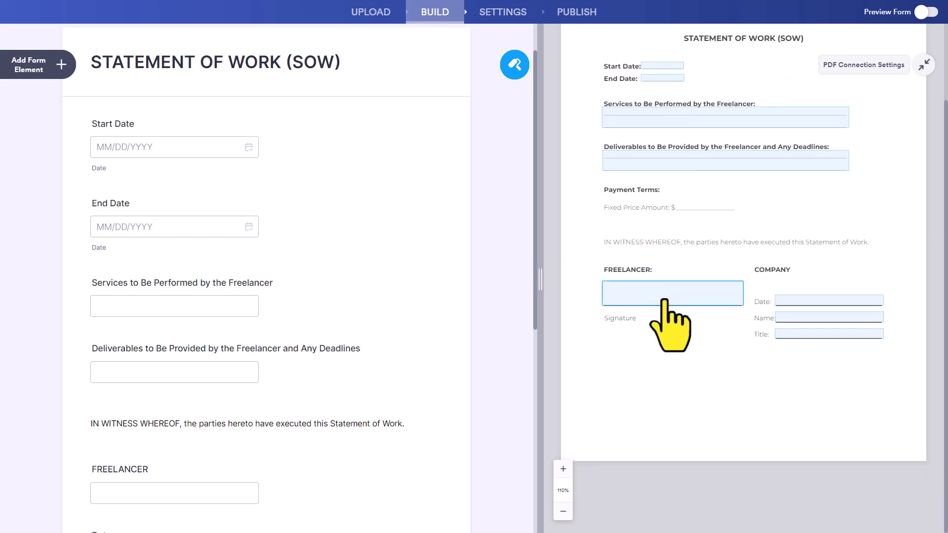
{"action": "left_click", "coordinate": [656, 309]}
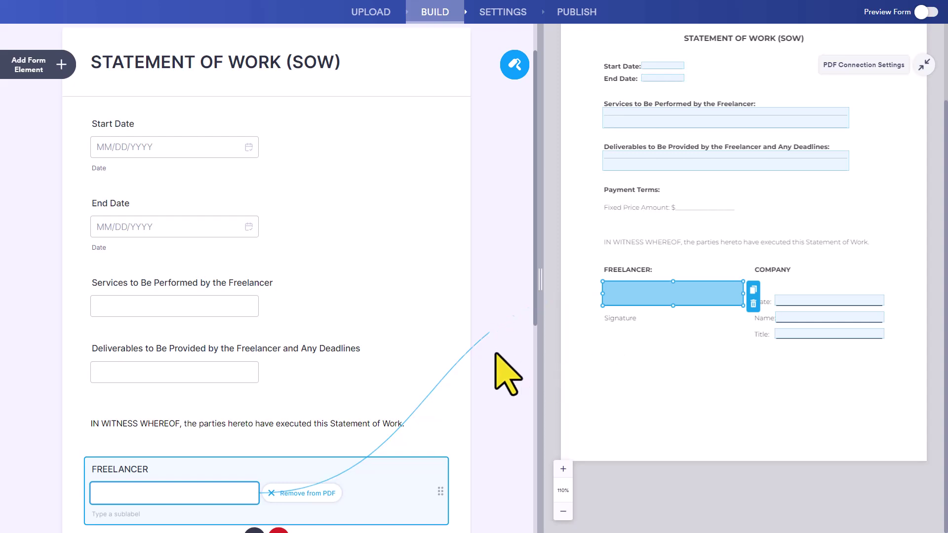
{"action": "scroll", "coordinate": [484, 385], "scroll_direction": "down", "scroll_amount": 2}
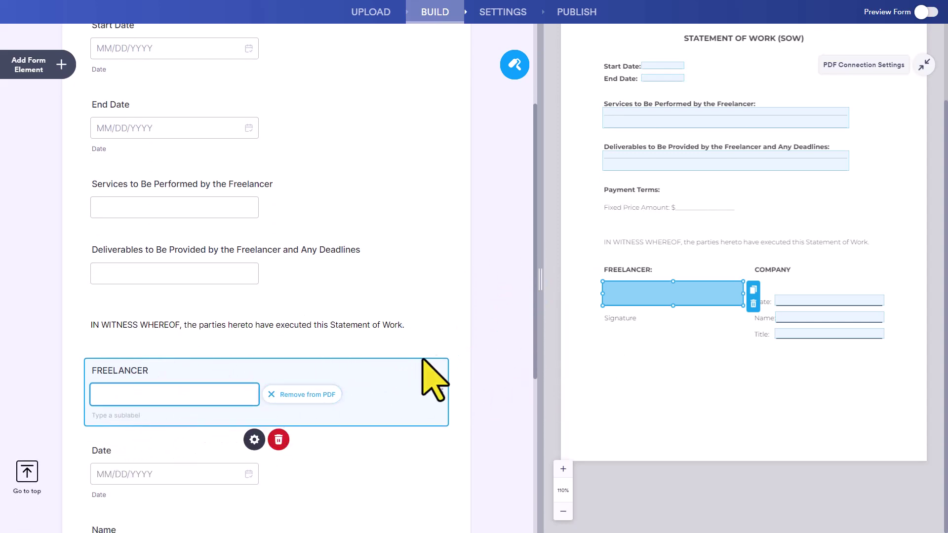
{"action": "left_click", "coordinate": [707, 259]}
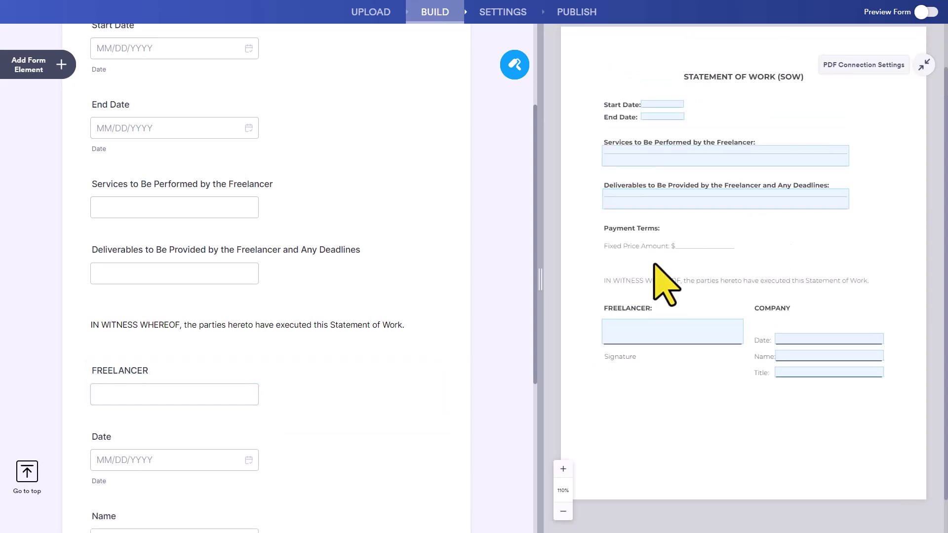
{"action": "scroll", "coordinate": [425, 319], "scroll_direction": "up", "scroll_amount": 1}
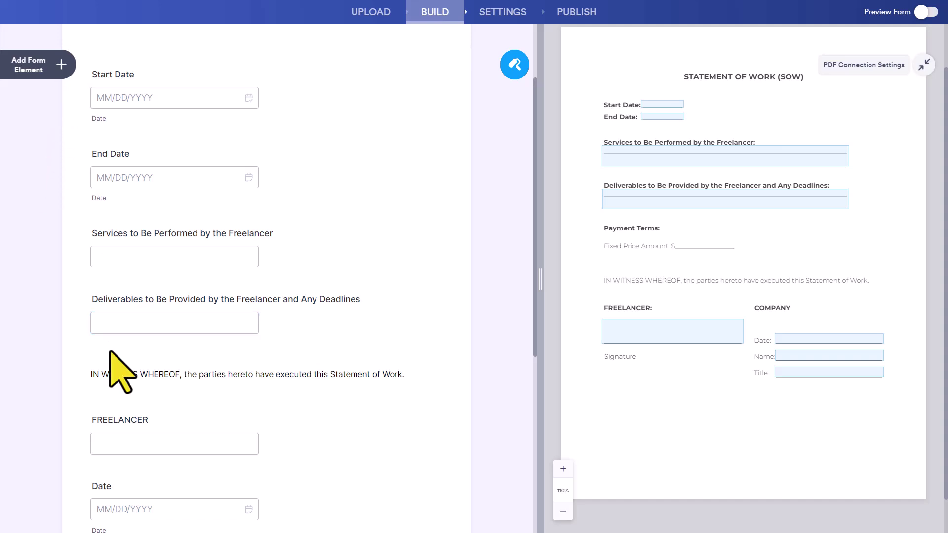
Add a Number field above the IN WITNESS WHEREOF paragraph and place it over the PDF's Fixed Price Amount blank.
{"action": "left_click", "coordinate": [36, 63]}
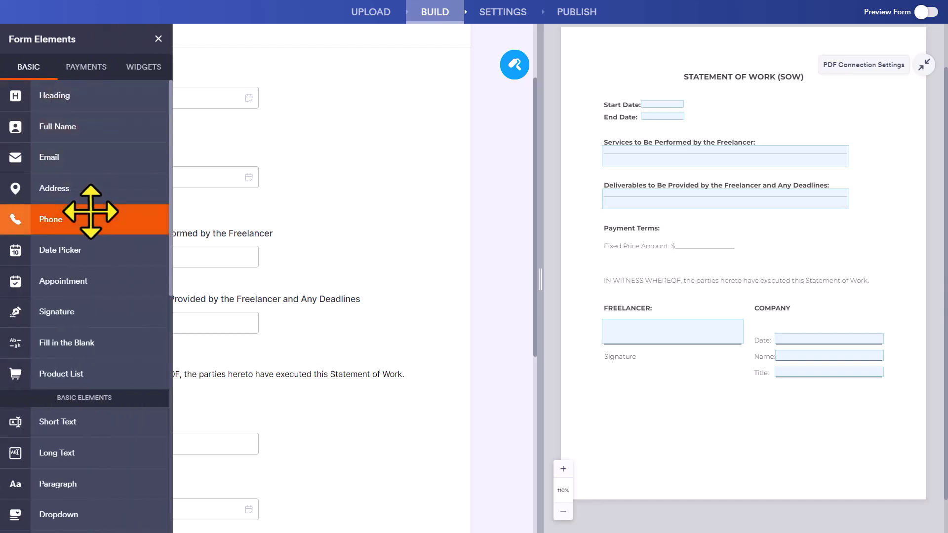
{"action": "scroll", "coordinate": [90, 212], "scroll_direction": "down", "scroll_amount": 4}
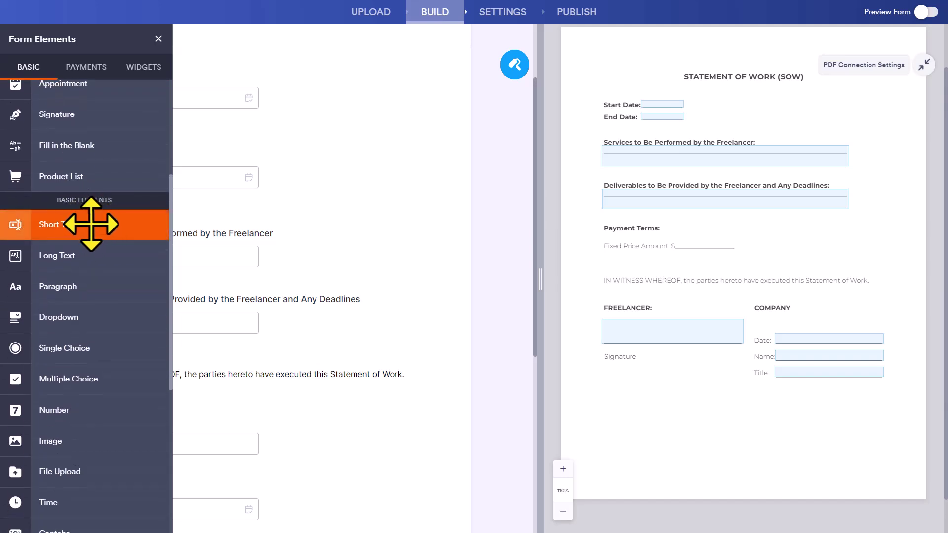
{"action": "scroll", "coordinate": [89, 222], "scroll_direction": "down", "scroll_amount": 1}
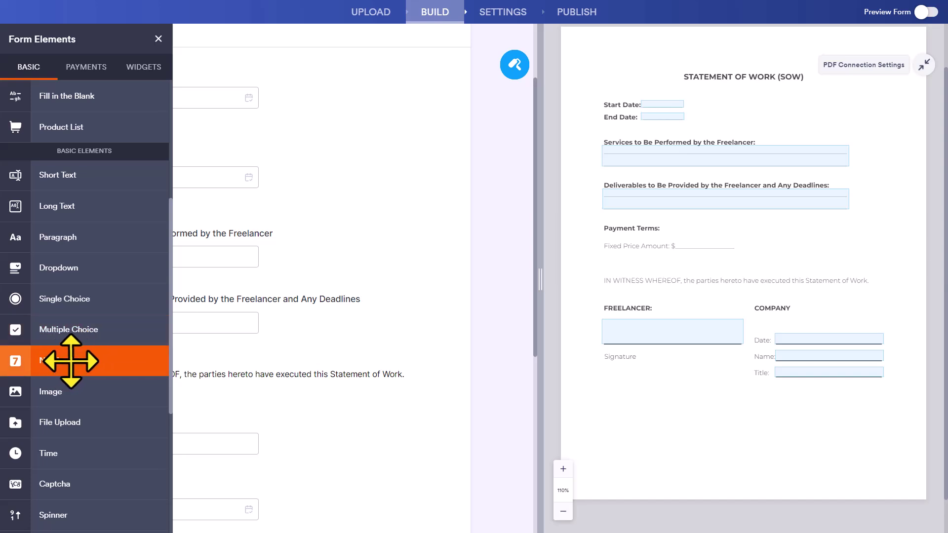
{"action": "left_click_drag", "start_coordinate": [69, 362], "coordinate": [283, 374]}
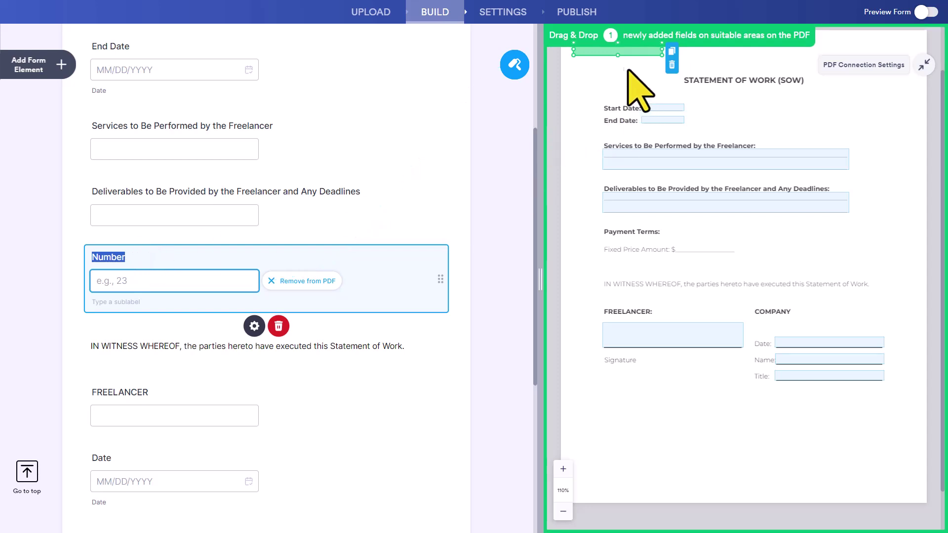
{"action": "left_click_drag", "start_coordinate": [627, 55], "coordinate": [744, 247]}
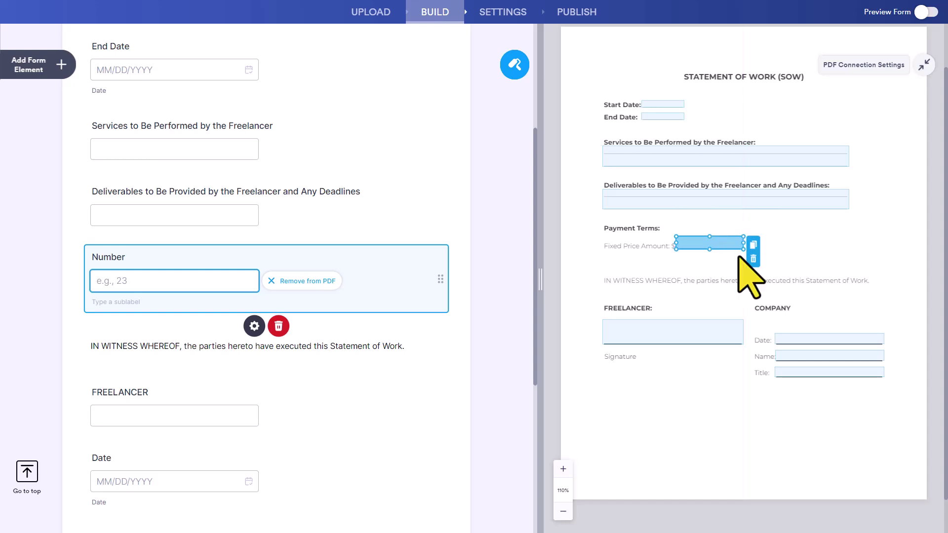
Rename the new Number field as Fixed Price Amount.
{"action": "double_click", "coordinate": [117, 257]}
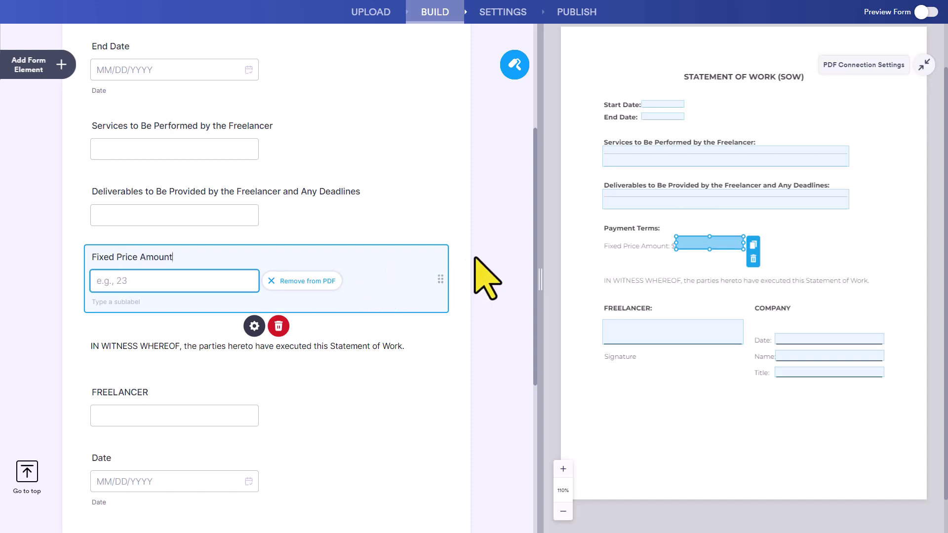
{"action": "left_click", "coordinate": [474, 280]}
{"action": "left_click", "coordinate": [185, 282]}
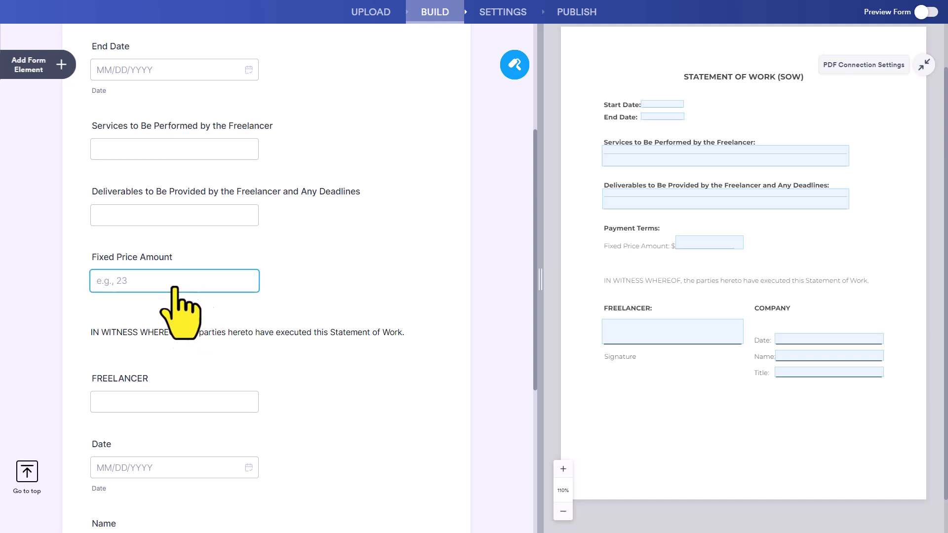
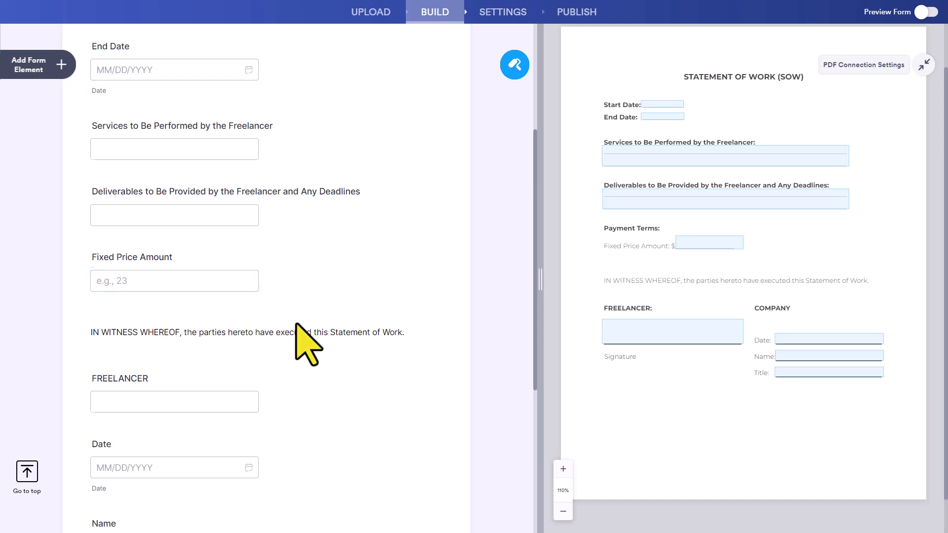
Delete the FREELANCER text field below the IN WITNESS WHEREOF paragraph from the form.
{"action": "left_click", "coordinate": [218, 254]}
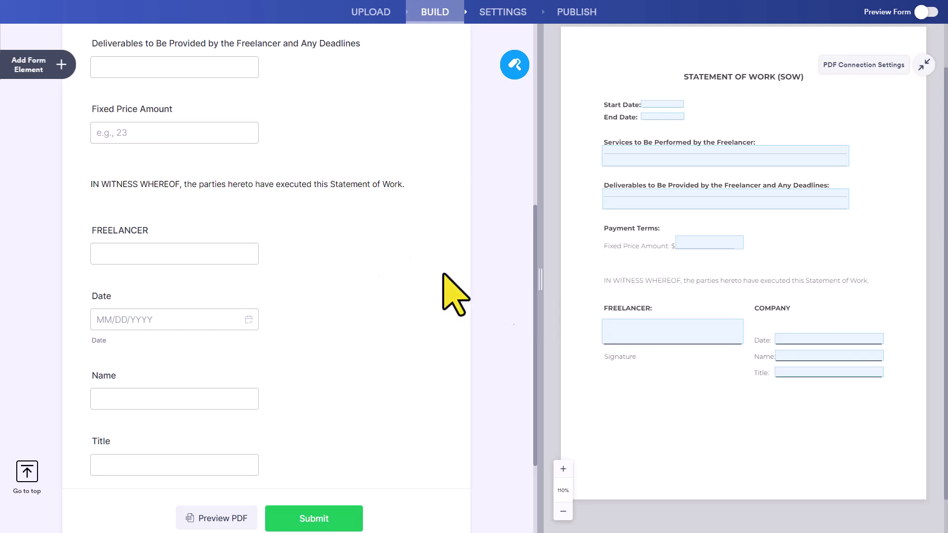
{"action": "left_click", "coordinate": [284, 267]}
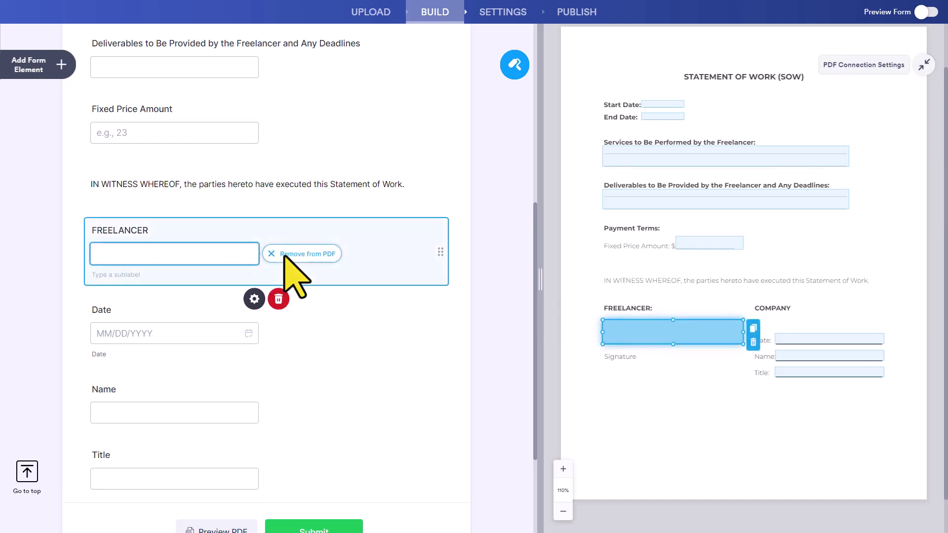
{"action": "left_click", "coordinate": [284, 300]}
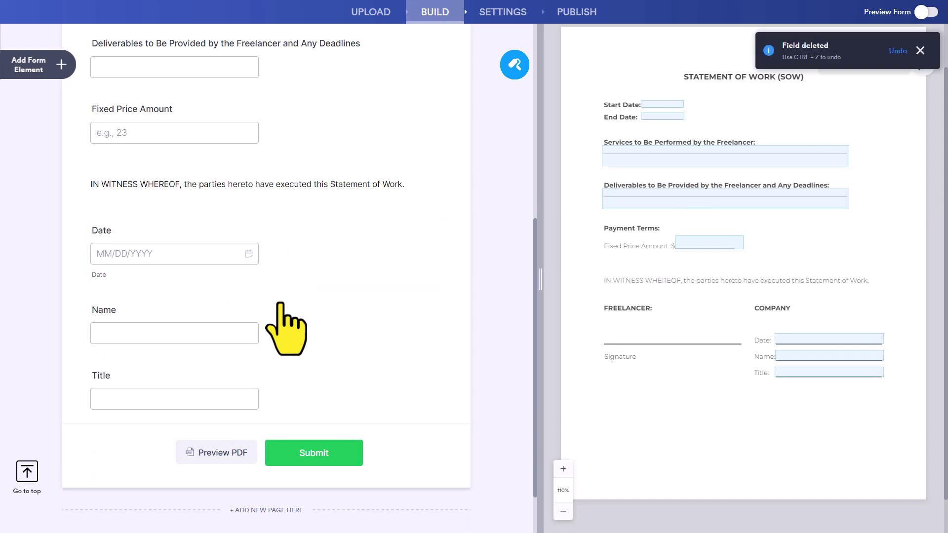
Add a Signature field between the form's Date and Name fields and fit its PDF area over the freelancer's signature line.
{"action": "left_click", "coordinate": [62, 67]}
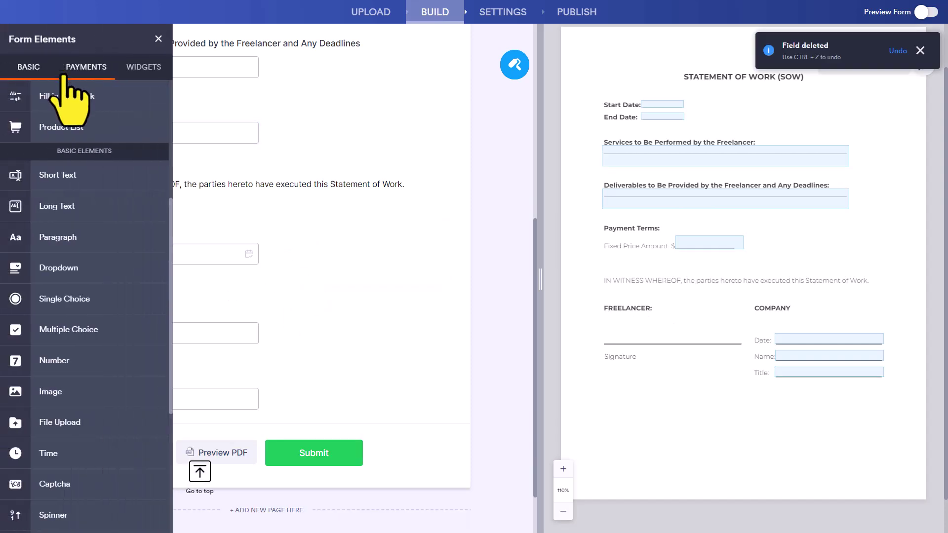
{"action": "scroll", "coordinate": [109, 186], "scroll_direction": "up", "scroll_amount": 5}
{"action": "scroll", "coordinate": [110, 187], "scroll_direction": "up", "scroll_amount": 1}
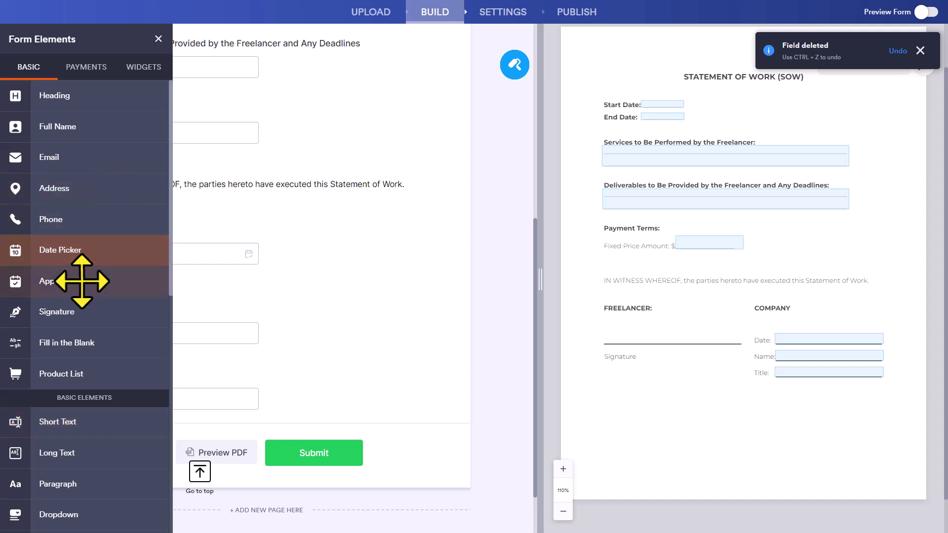
{"action": "mouse_move", "coordinate": [58, 313]}
{"action": "left_mouse_down"}
{"action": "mouse_move", "coordinate": [154, 307]}
{"action": "mouse_move", "coordinate": [314, 321]}
{"action": "mouse_move", "coordinate": [275, 339]}
{"action": "left_mouse_up"}
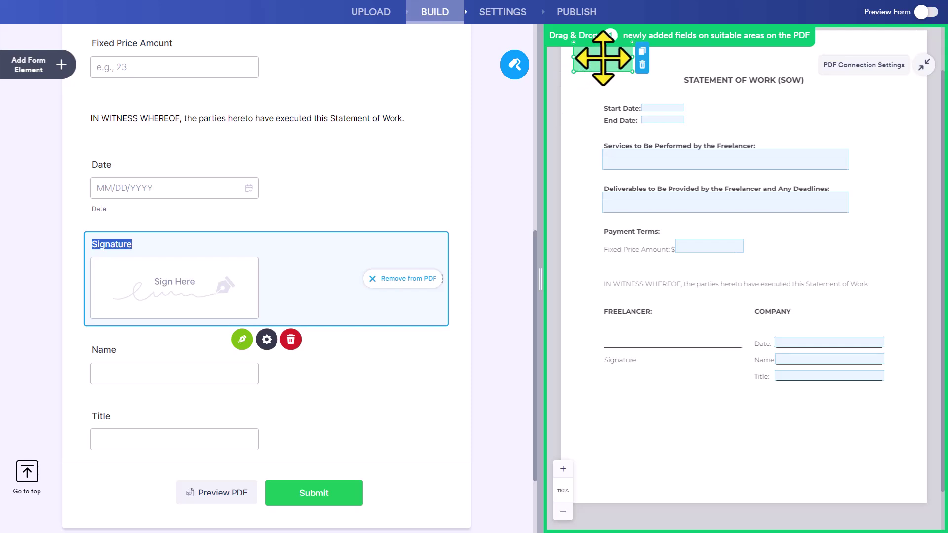
{"action": "mouse_move", "coordinate": [603, 58]}
{"action": "left_mouse_down"}
{"action": "mouse_move", "coordinate": [644, 275]}
{"action": "mouse_move", "coordinate": [634, 334]}
{"action": "mouse_move", "coordinate": [741, 329]}
{"action": "left_mouse_up"}
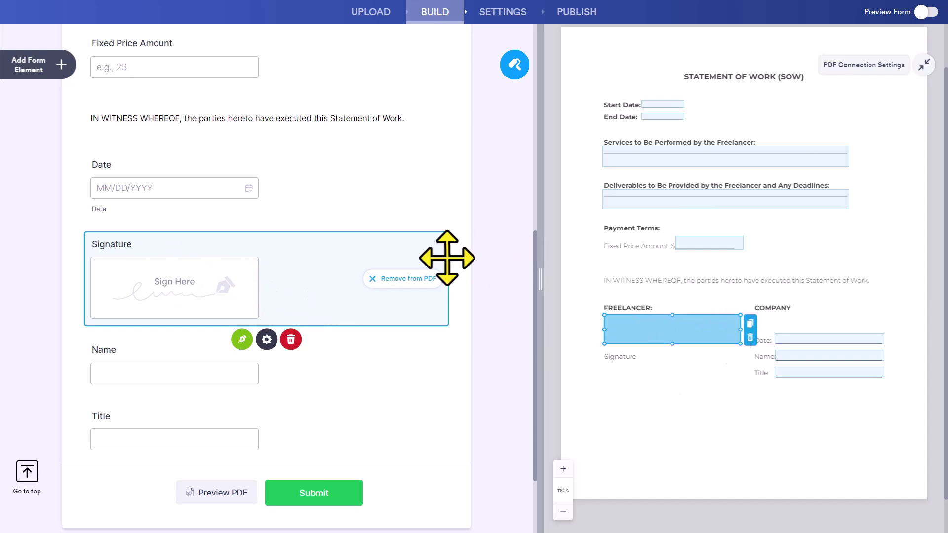
{"action": "left_click", "coordinate": [489, 247]}
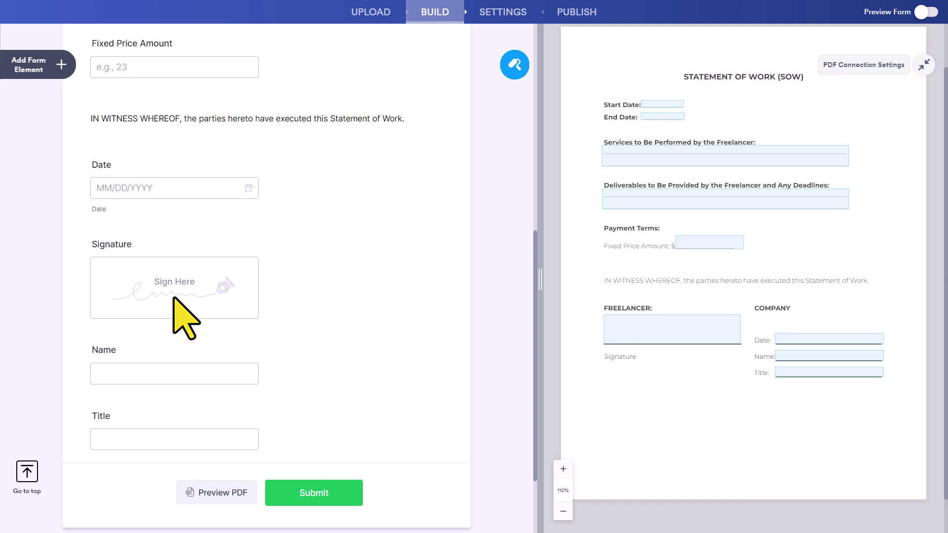
Look over the form designer's color, background and font options, and close the designer without changing anything.
{"action": "scroll", "coordinate": [174, 298], "scroll_direction": "up", "scroll_amount": 10}
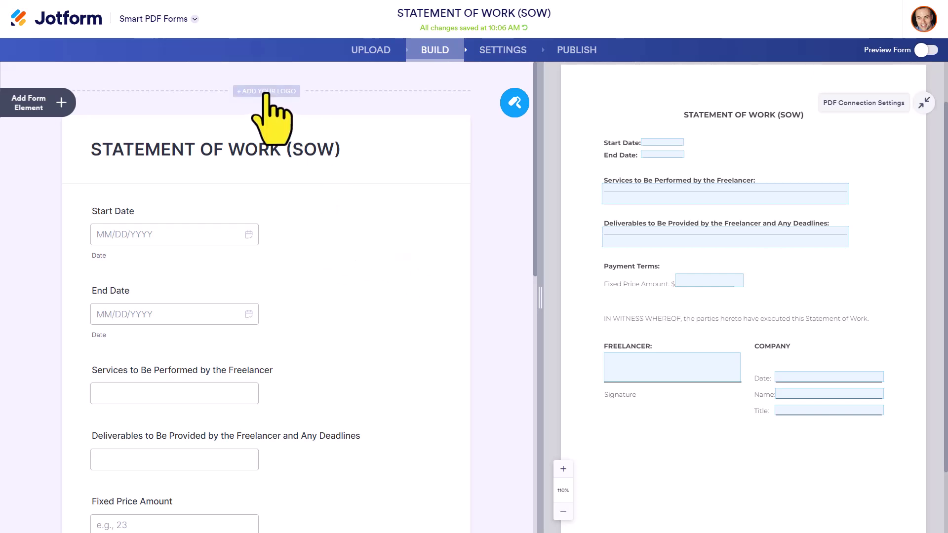
{"action": "left_click", "coordinate": [514, 103]}
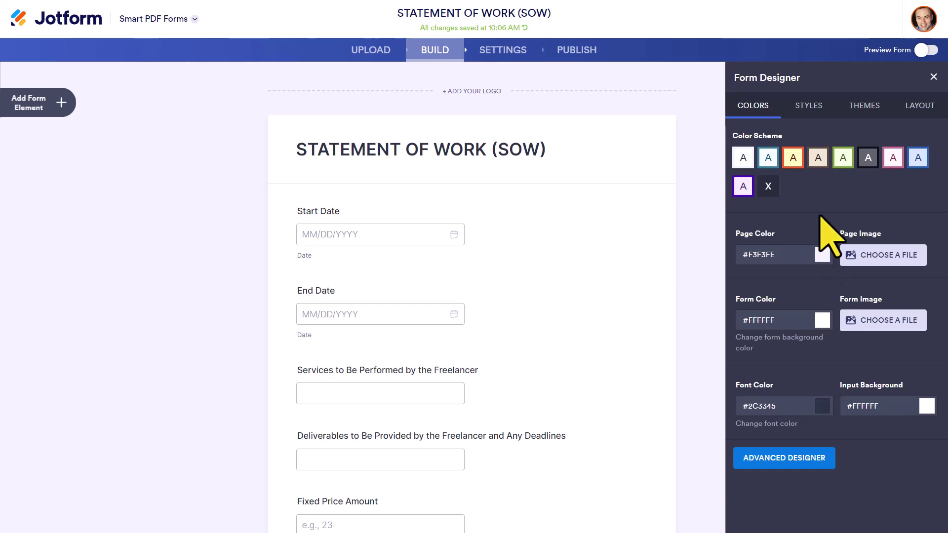
{"action": "scroll", "coordinate": [546, 269], "scroll_direction": "down", "scroll_amount": 5}
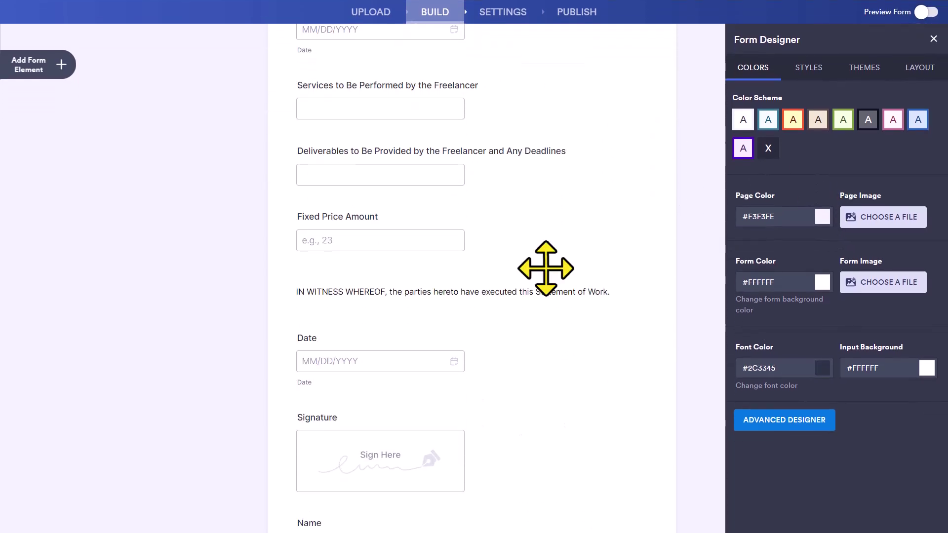
{"action": "scroll", "coordinate": [546, 269], "scroll_direction": "up", "scroll_amount": 5}
{"action": "left_click", "coordinate": [938, 99]}
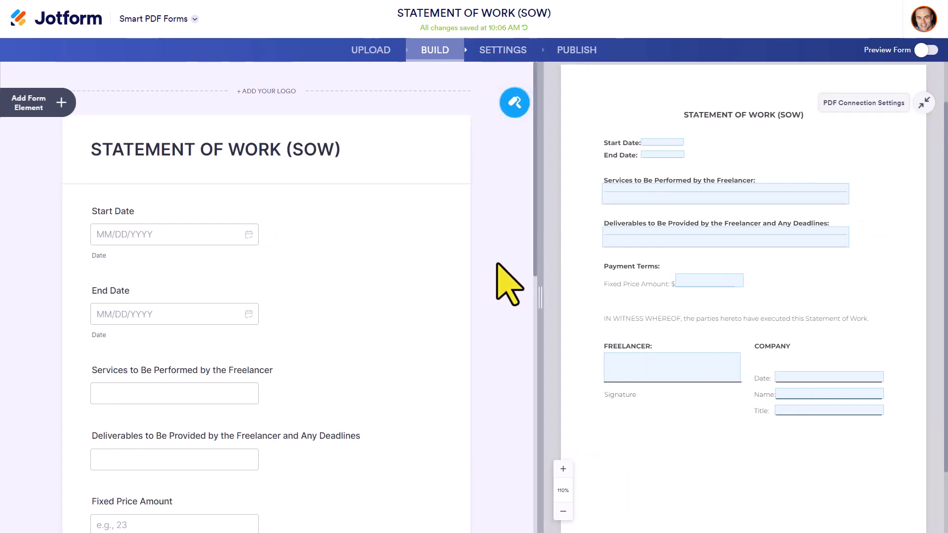
Review the form settings, including the original PDF connection, and the Thank You page options.
{"action": "left_click", "coordinate": [504, 51]}
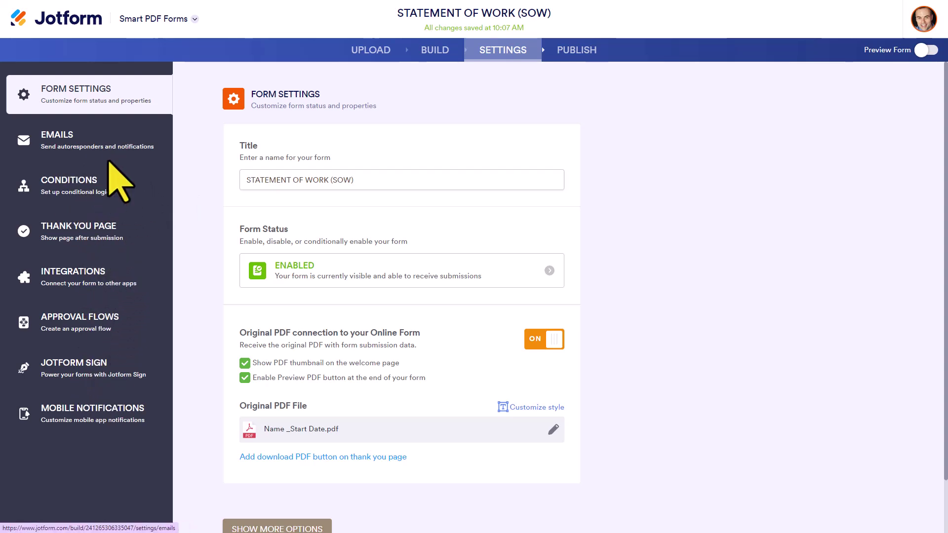
{"action": "left_click", "coordinate": [83, 235]}
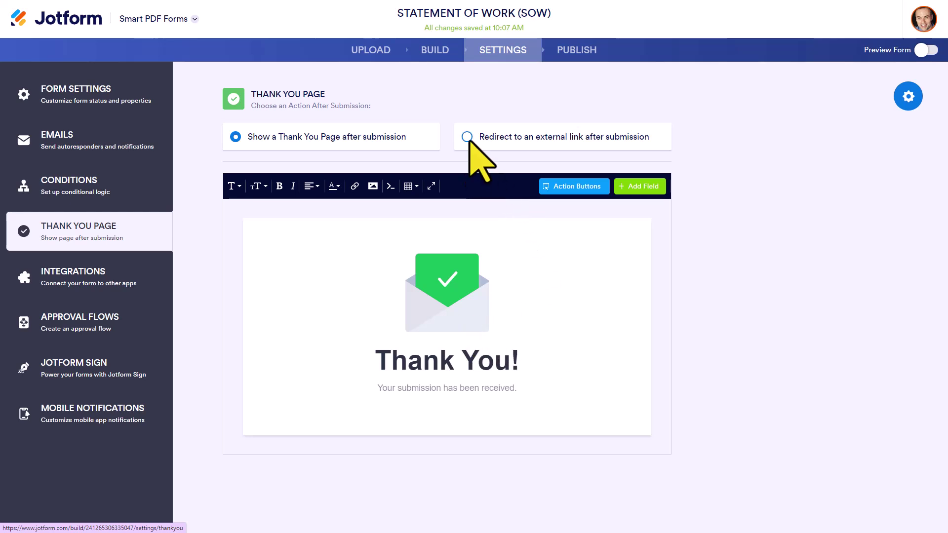
Copy the form's public link, open it in an incognito browser window and start filling the form.
{"action": "left_click", "coordinate": [577, 50]}
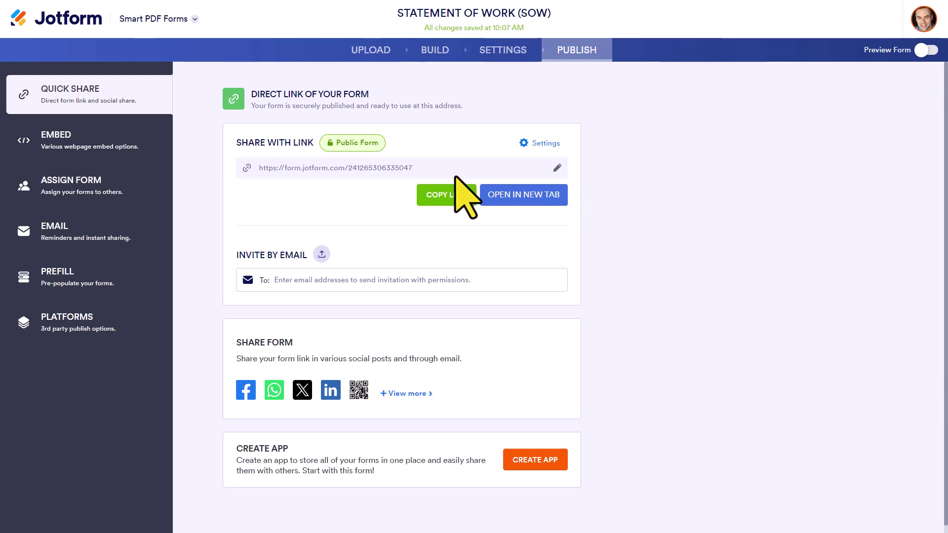
{"action": "left_click", "coordinate": [439, 197]}
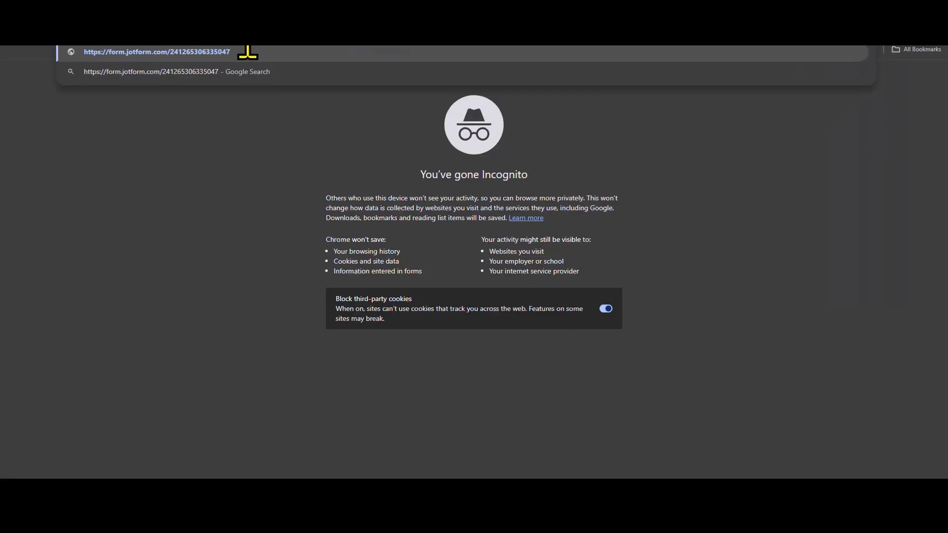
{"action": "key", "text": "Return"}
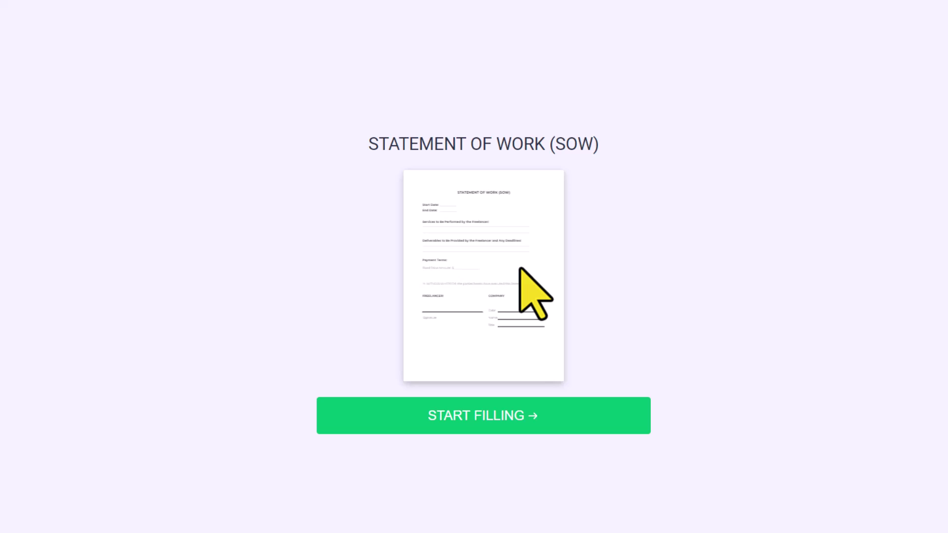
{"action": "left_click", "coordinate": [461, 417]}
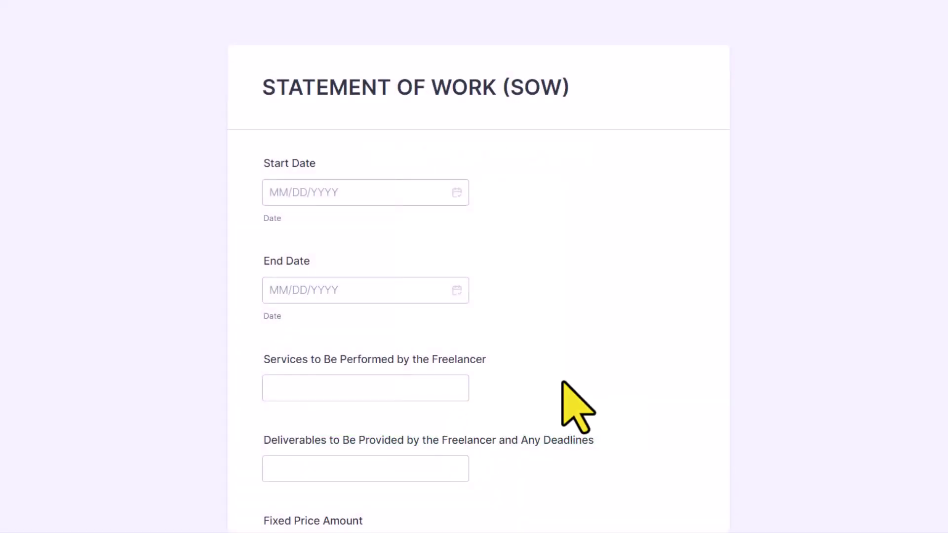
Look through the published form, and set the Start Date to 05/09/2024 and the End Date to 05/24/2024.
{"action": "scroll", "coordinate": [608, 232], "scroll_direction": "down", "scroll_amount": 13}
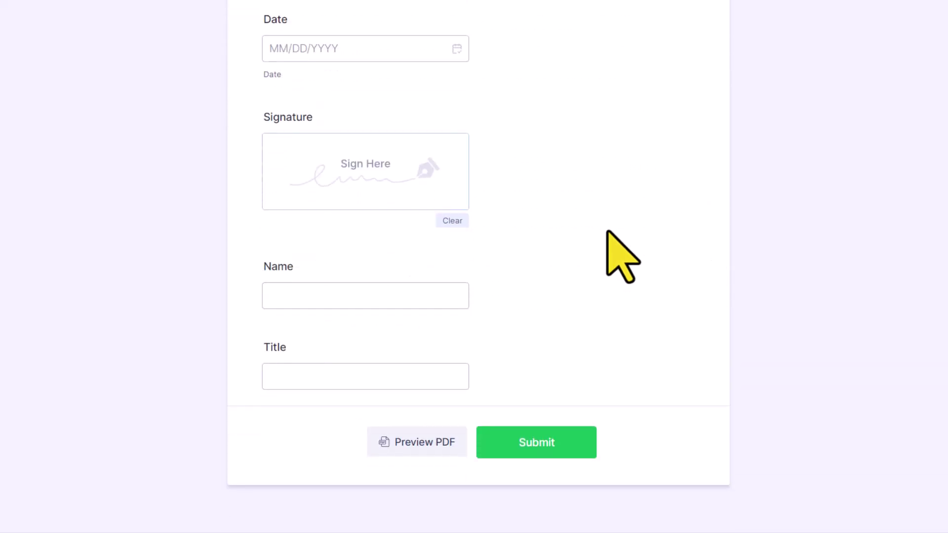
{"action": "scroll", "coordinate": [608, 232], "scroll_direction": "up", "scroll_amount": 13}
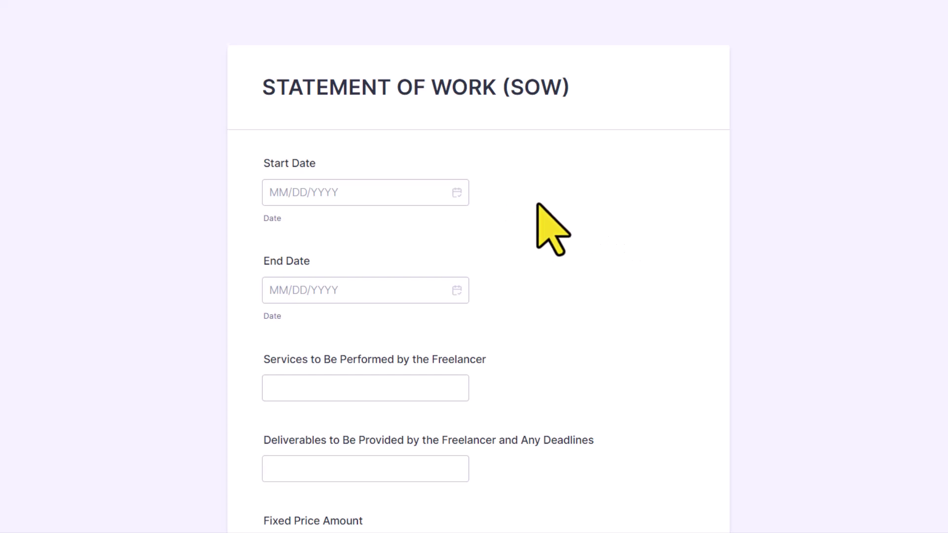
{"action": "left_click", "coordinate": [374, 198]}
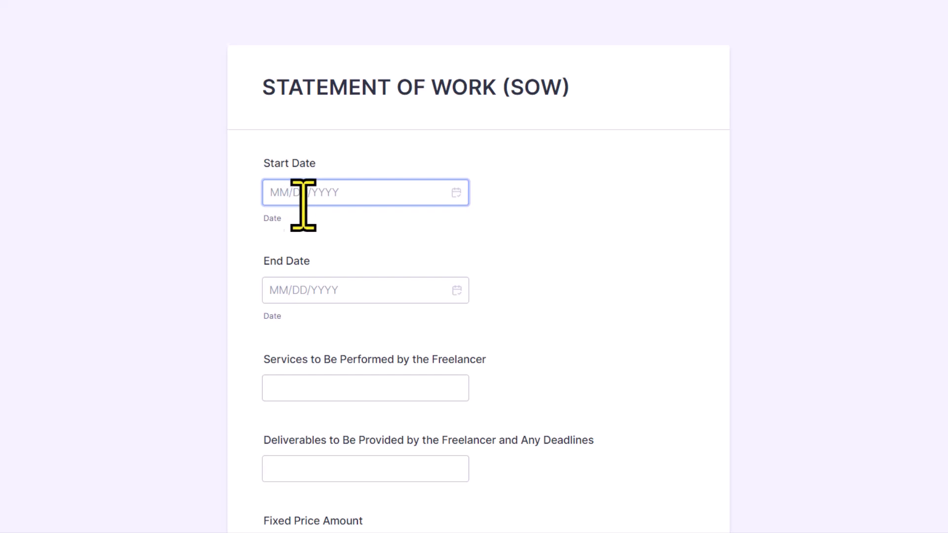
{"action": "left_click", "coordinate": [453, 194]}
{"action": "left_click", "coordinate": [396, 304]}
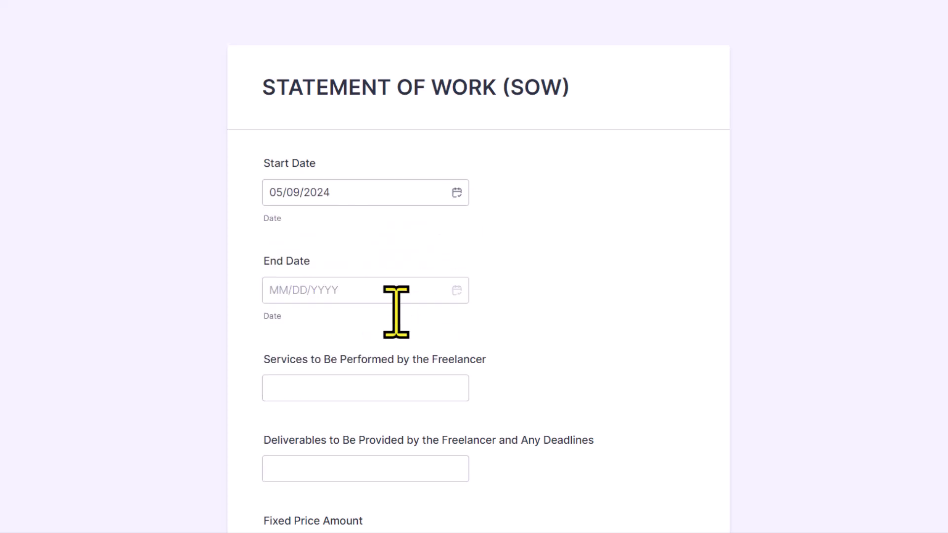
{"action": "left_click", "coordinate": [456, 293]}
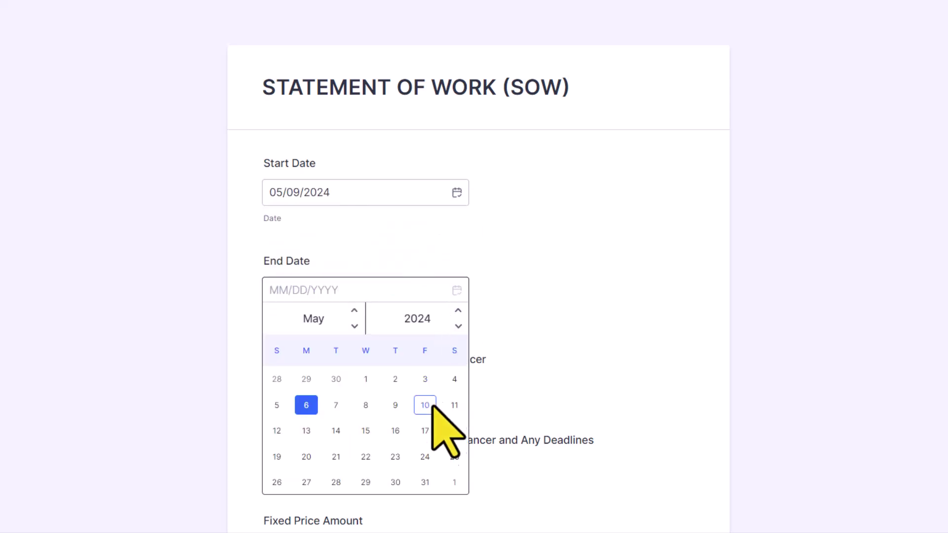
{"action": "left_click", "coordinate": [424, 457]}
Enter 25000 as the Fixed Price Amount, leaving the services and deliverables fields empty.
{"action": "scroll", "coordinate": [630, 371], "scroll_direction": "down", "scroll_amount": 3}
{"action": "left_click", "coordinate": [364, 207]}
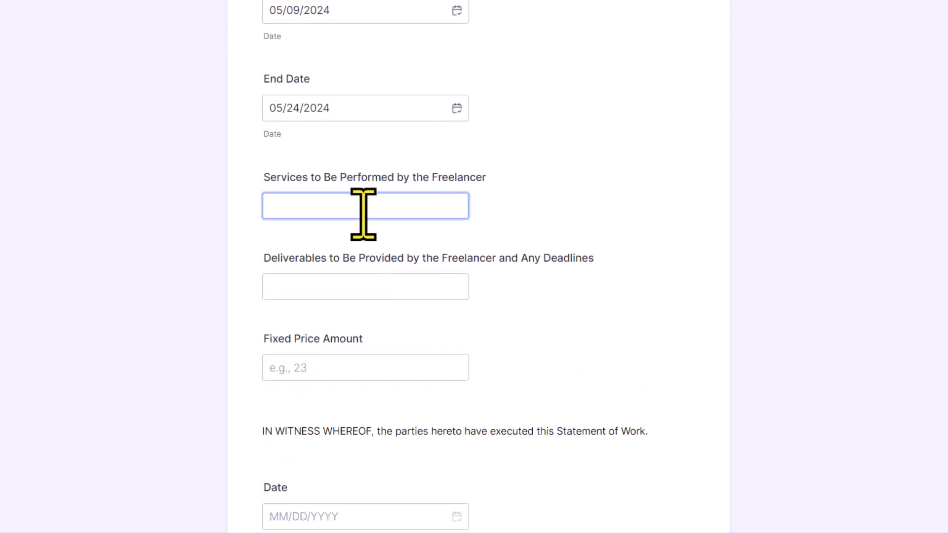
{"action": "scroll", "coordinate": [362, 212], "scroll_direction": "down", "scroll_amount": 3}
{"action": "left_click", "coordinate": [345, 165]}
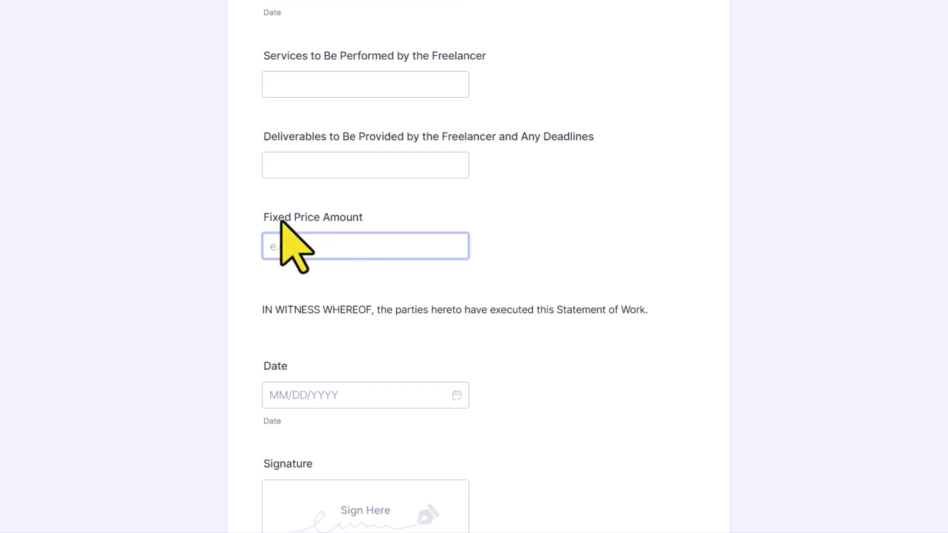
{"action": "left_click", "coordinate": [327, 252]}
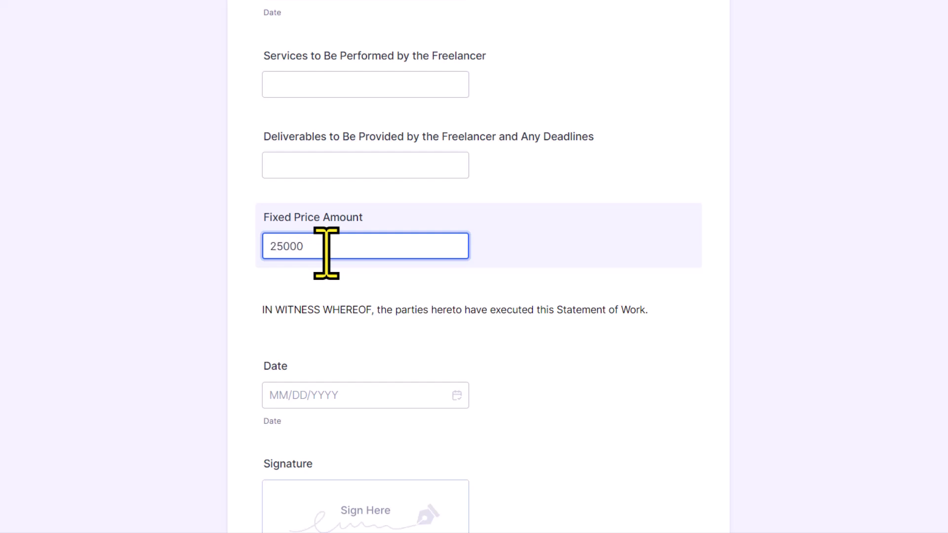
{"action": "left_click", "coordinate": [590, 240]}
Draw a freehand signature across the form's Signature field.
{"action": "scroll", "coordinate": [620, 292], "scroll_direction": "down", "scroll_amount": 2}
{"action": "scroll", "coordinate": [616, 277], "scroll_direction": "down", "scroll_amount": 3}
{"action": "mouse_move", "coordinate": [269, 233]}
{"action": "left_mouse_down"}
{"action": "mouse_move", "coordinate": [332, 190]}
{"action": "mouse_move", "coordinate": [330, 237]}
{"action": "mouse_move", "coordinate": [381, 195]}
{"action": "mouse_move", "coordinate": [436, 225]}
{"action": "mouse_move", "coordinate": [429, 235]}
{"action": "left_mouse_up"}
{"action": "scroll", "coordinate": [543, 250], "scroll_direction": "down", "scroll_amount": 1}
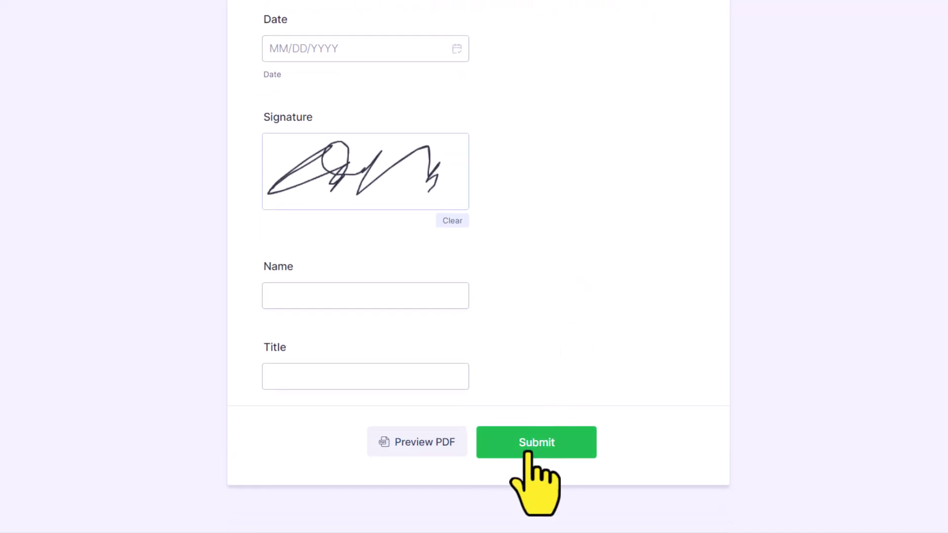
Preview the filled PDF and check how the dates, fixed price amount and freelancer signature appear on it.
{"action": "left_click", "coordinate": [417, 442]}
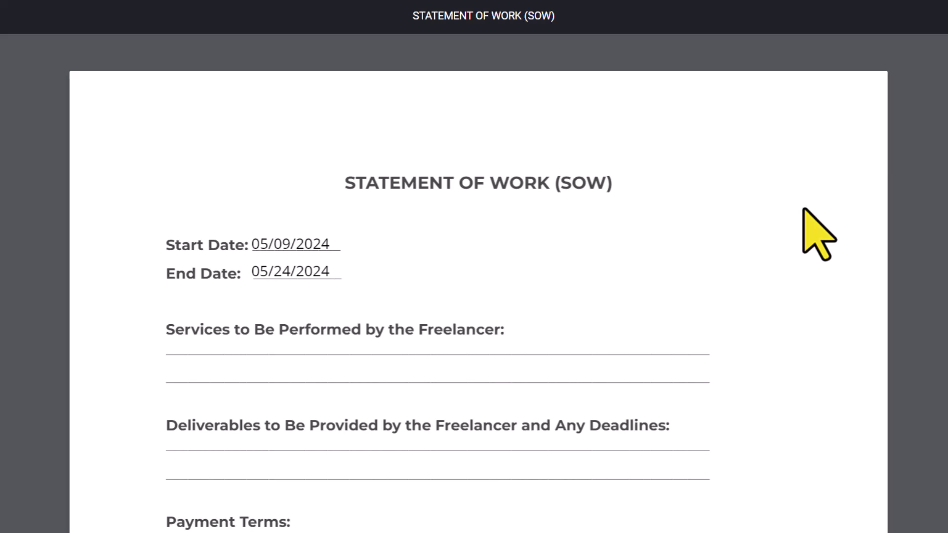
{"action": "scroll", "coordinate": [804, 210], "scroll_direction": "down", "scroll_amount": 2}
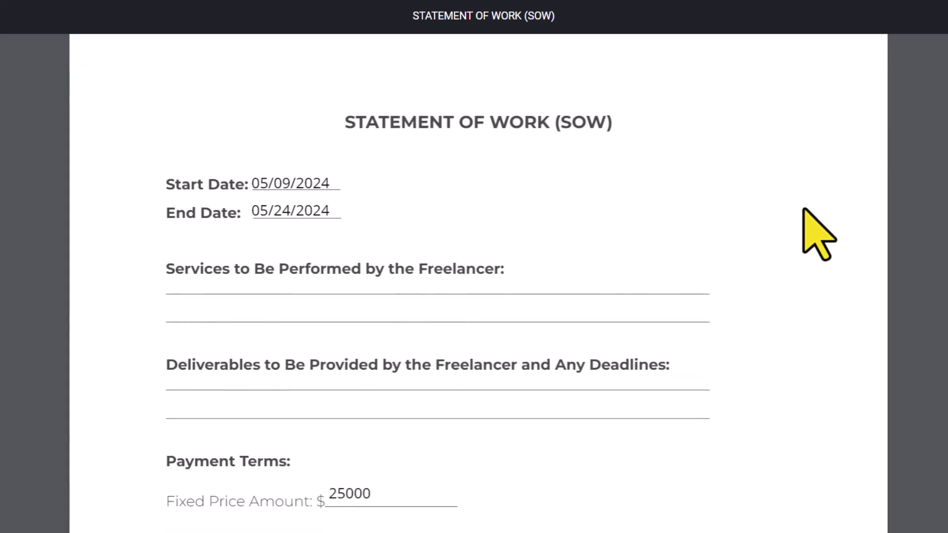
{"action": "scroll", "coordinate": [804, 210], "scroll_direction": "down", "scroll_amount": 10}
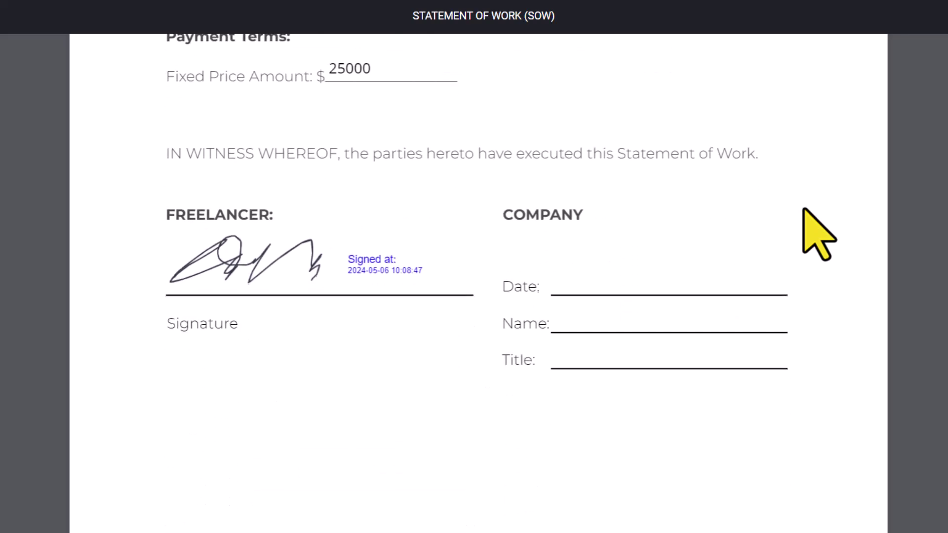
{"action": "scroll", "coordinate": [804, 210], "scroll_direction": "up", "scroll_amount": 12}
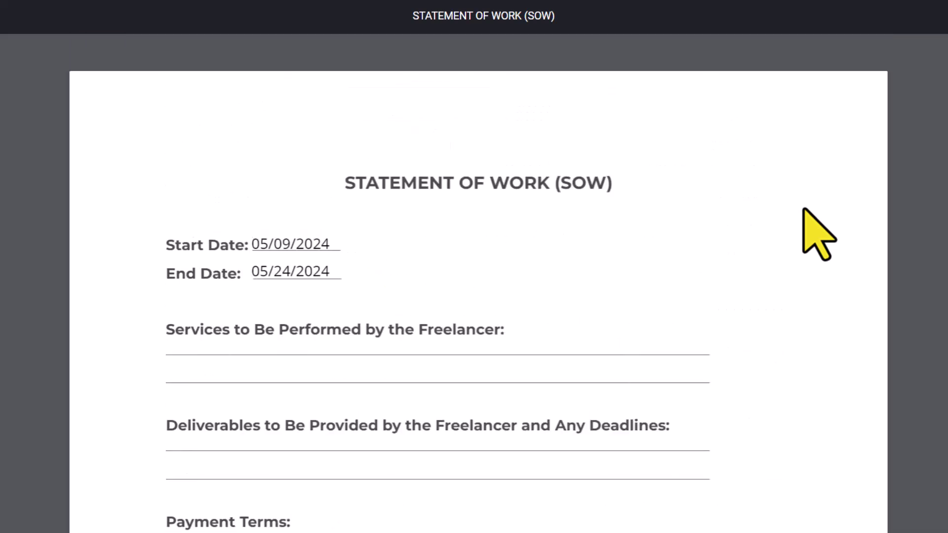
{"action": "scroll", "coordinate": [804, 210], "scroll_direction": "down", "scroll_amount": 4}
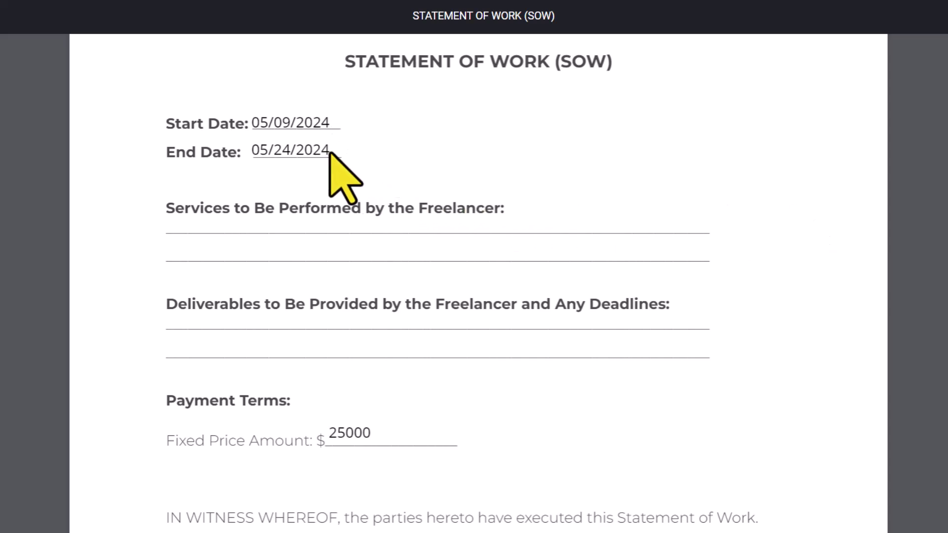
Read through the filled PDF preview down to the freelancer and company signature blocks, and close it.
{"action": "scroll", "coordinate": [402, 159], "scroll_direction": "down", "scroll_amount": 5}
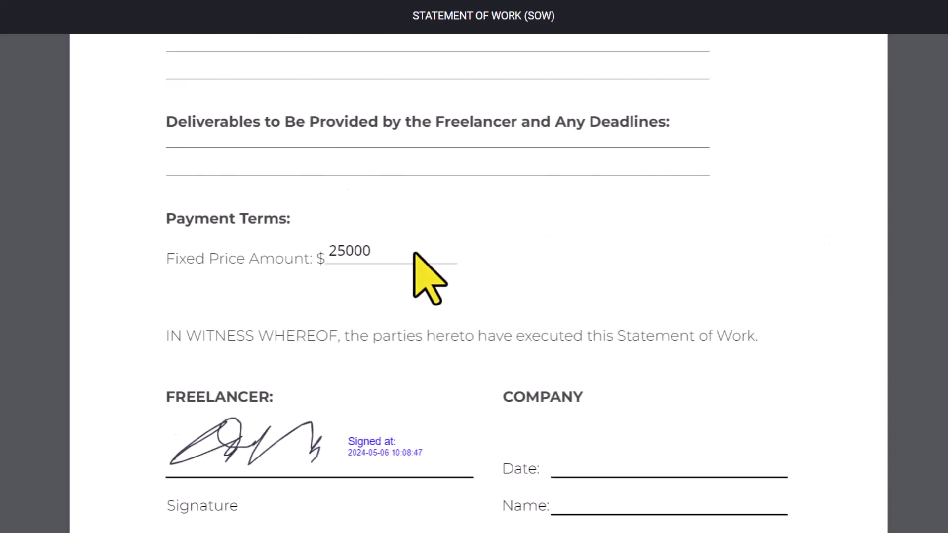
{"action": "scroll", "coordinate": [415, 254], "scroll_direction": "down", "scroll_amount": 5}
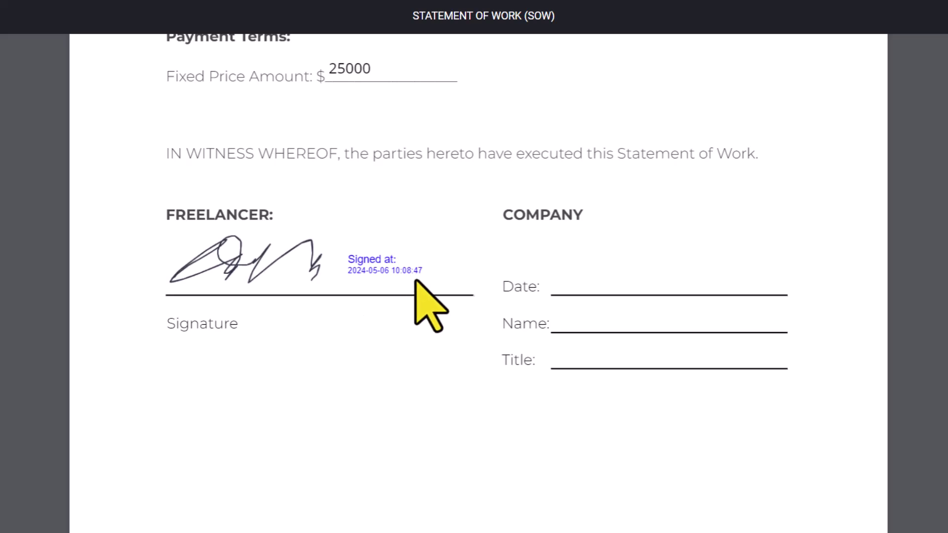
{"action": "scroll", "coordinate": [449, 290], "scroll_direction": "down", "scroll_amount": 3}
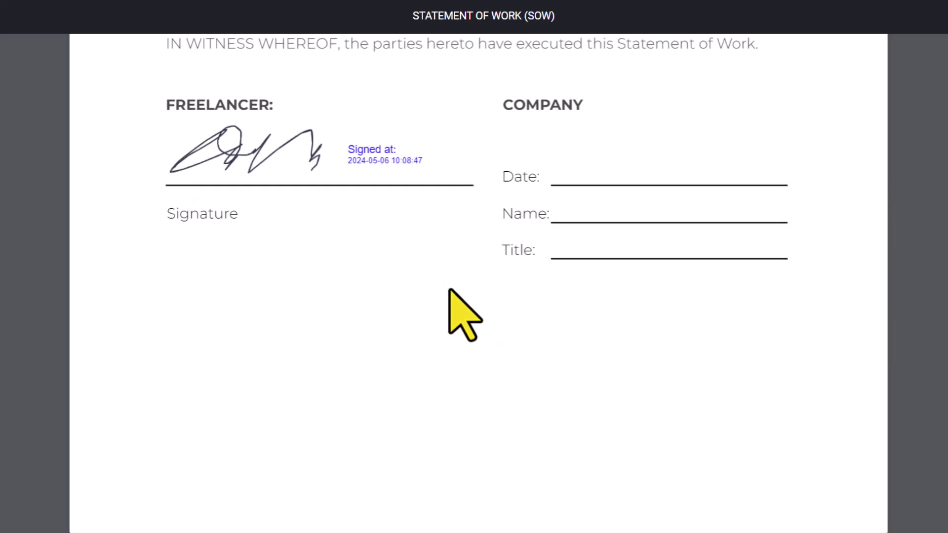
{"action": "scroll", "coordinate": [449, 290], "scroll_direction": "up", "scroll_amount": 16}
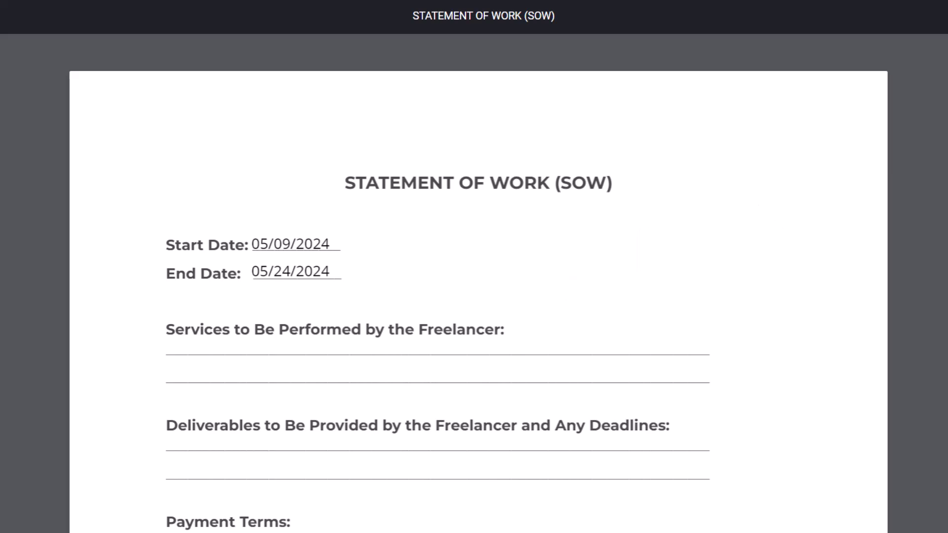
{"action": "key", "text": "Escape"}
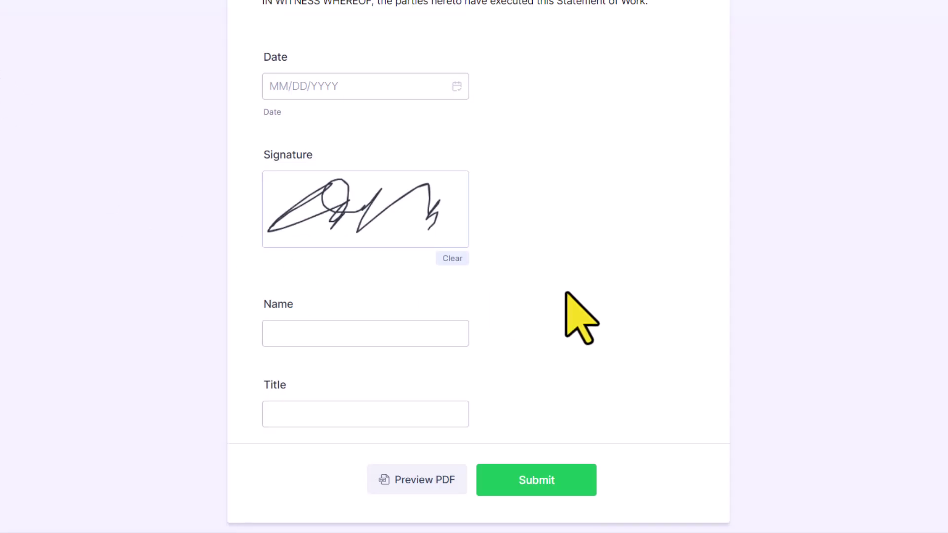
Submit the completed Statement of Work form.
{"action": "scroll", "coordinate": [582, 317], "scroll_direction": "up", "scroll_amount": 1}
{"action": "scroll", "coordinate": [563, 375], "scroll_direction": "down", "scroll_amount": 2}
{"action": "left_click", "coordinate": [534, 453]}
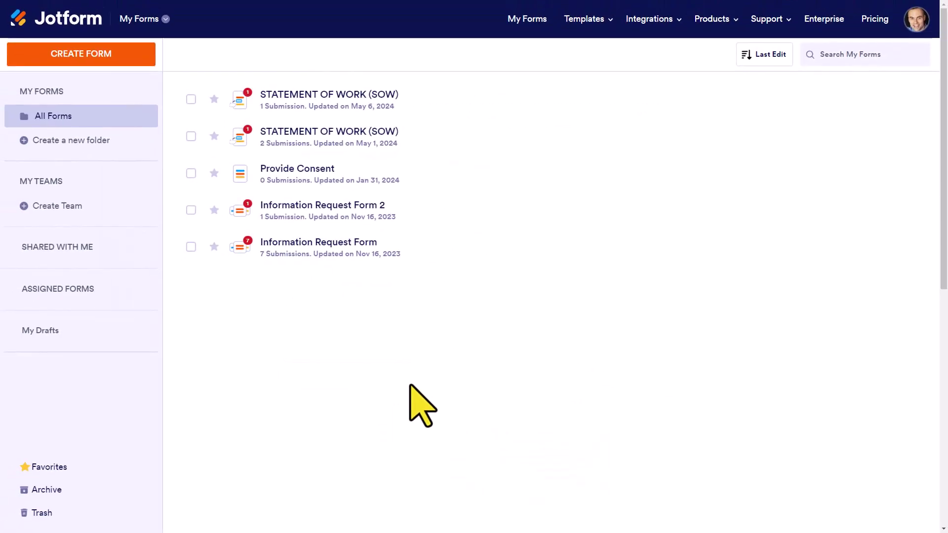
Open the submissions of the STATEMENT OF WORK (SOW) form updated on May 6, 2024, and look through the entry's columns.
{"action": "left_click", "coordinate": [348, 97]}
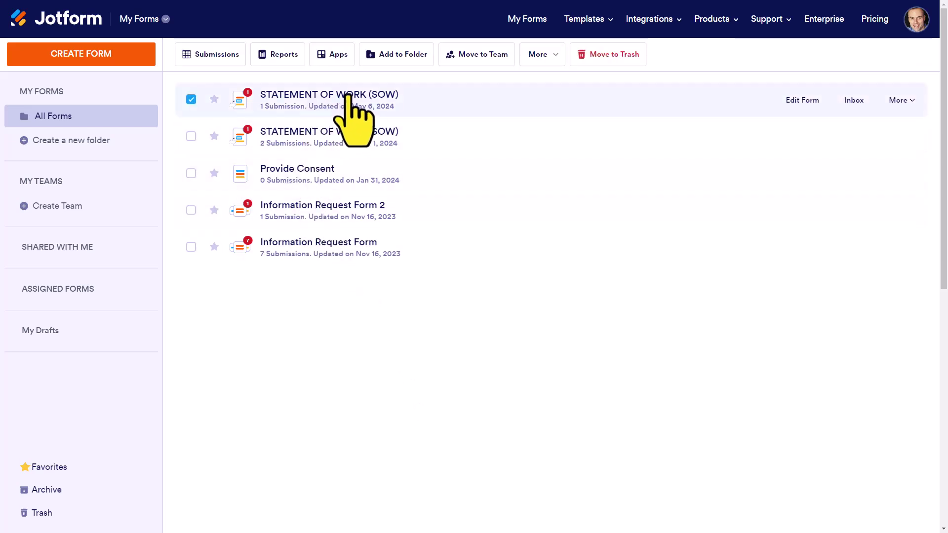
{"action": "left_click", "coordinate": [213, 55]}
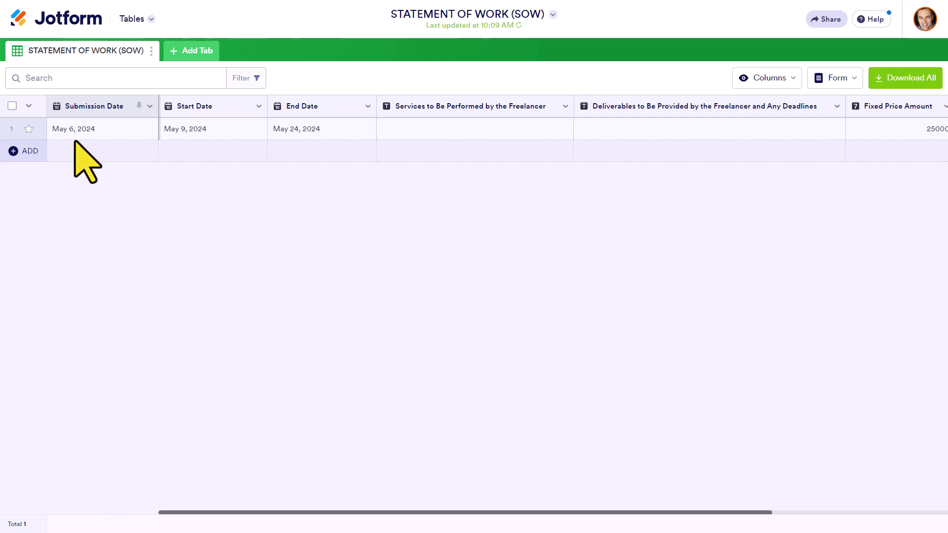
{"action": "left_click_drag", "start_coordinate": [331, 513], "coordinate": [603, 516]}
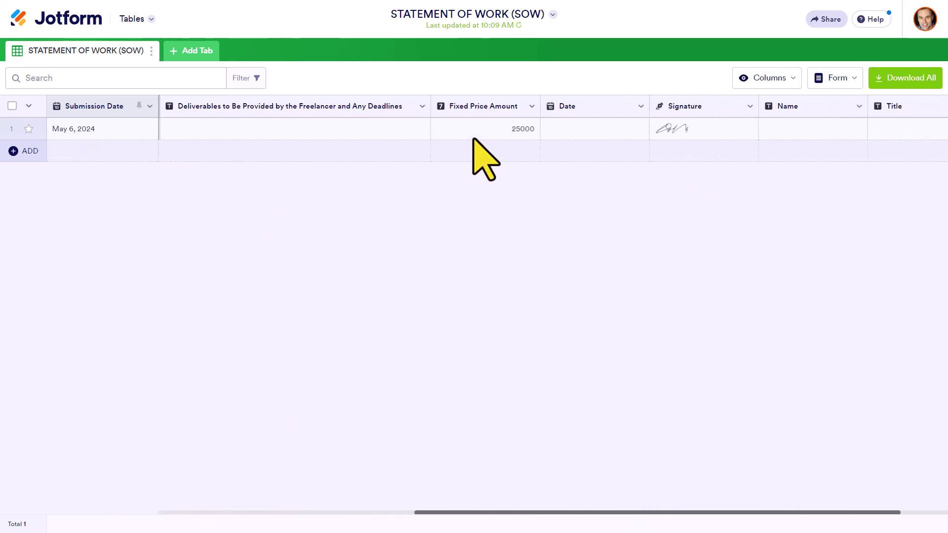
{"action": "left_click_drag", "start_coordinate": [527, 514], "coordinate": [247, 504]}
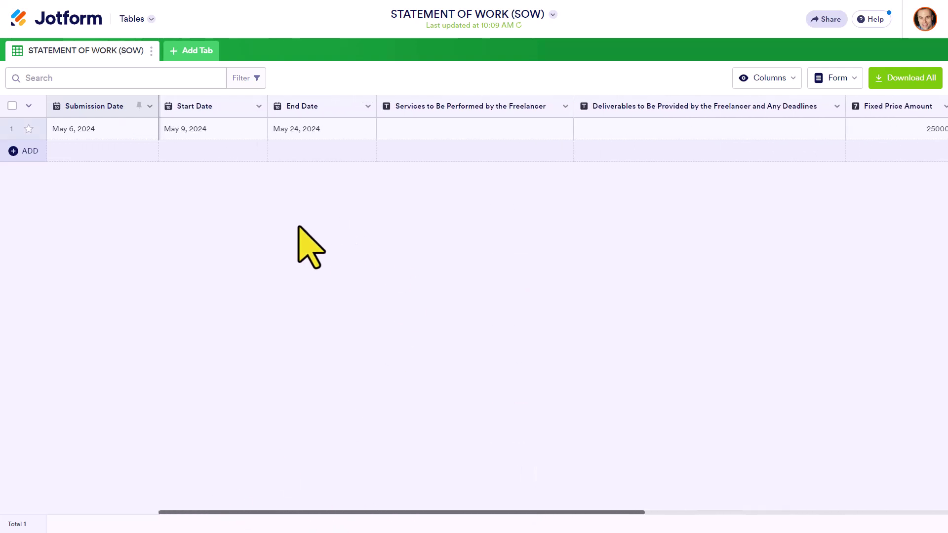